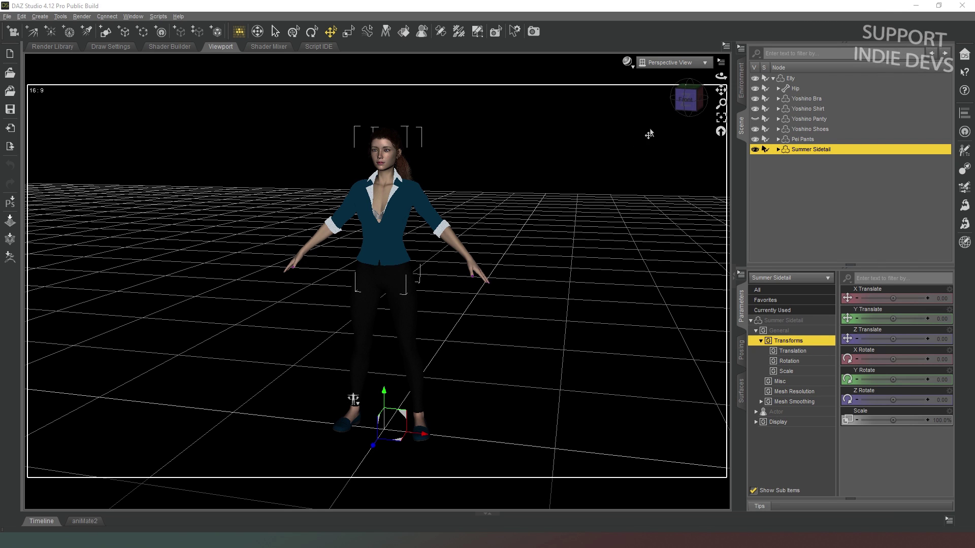
# - Hide the Elly figure, the Yoshino Shirt and the Yoshino Bra in the scene
pyautogui.moveTo(697, 100); pyautogui.dragTo(655, 107)
pyautogui.scroll(5, 655, 106)
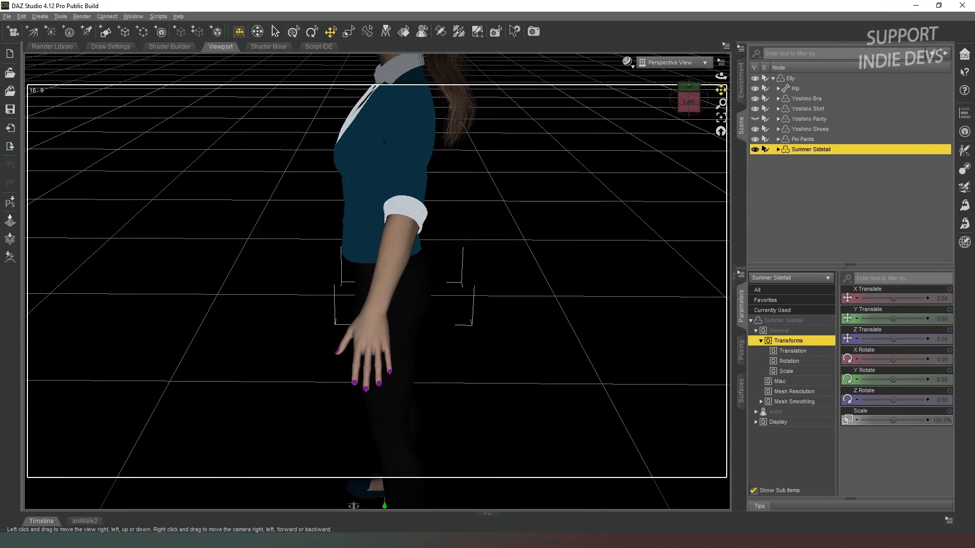
pyautogui.moveTo(721, 90)
pyautogui.mouseDown()
pyautogui.moveTo(711, 103)
pyautogui.moveTo(690, 102)
pyautogui.moveTo(721, 91)
pyautogui.mouseUp()
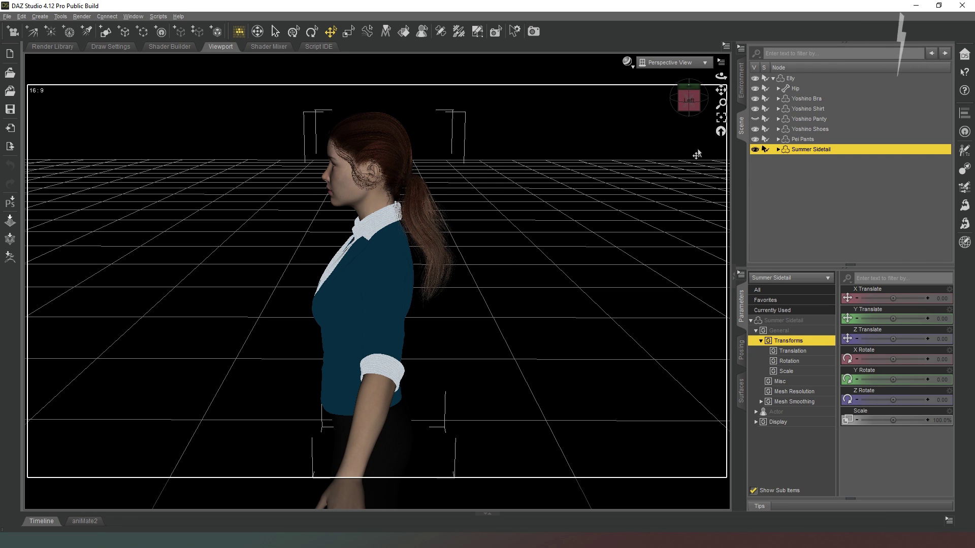
pyautogui.moveTo(686, 101); pyautogui.dragTo(704, 95)
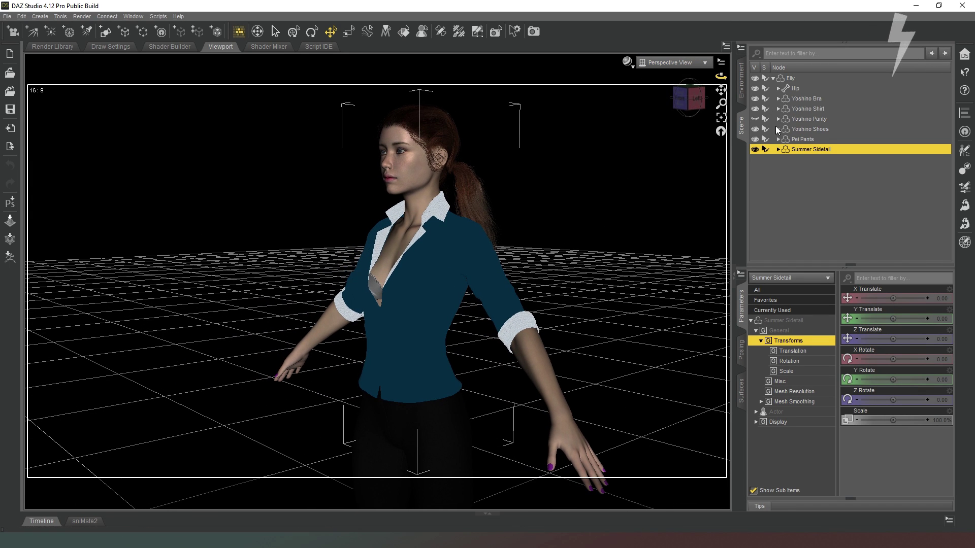
pyautogui.click(756, 79)
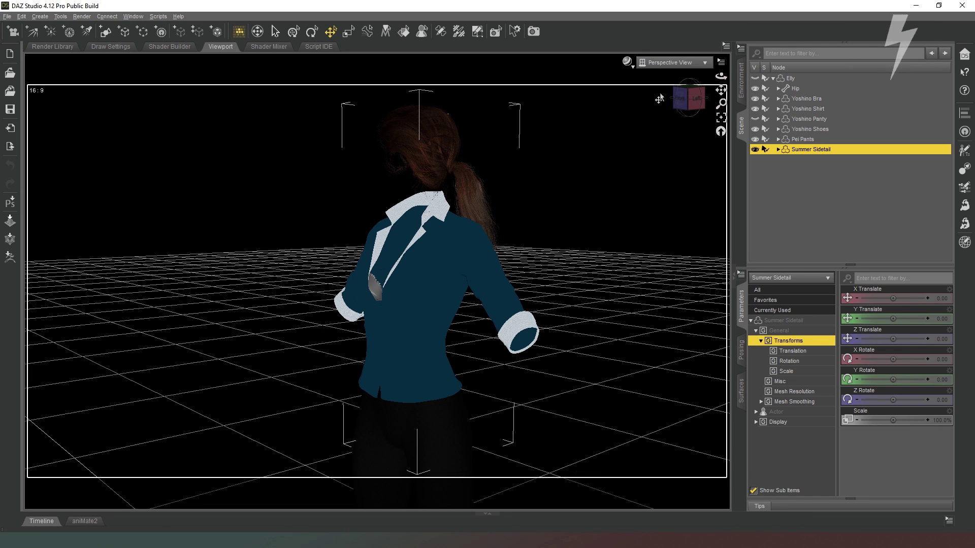
pyautogui.click(756, 108)
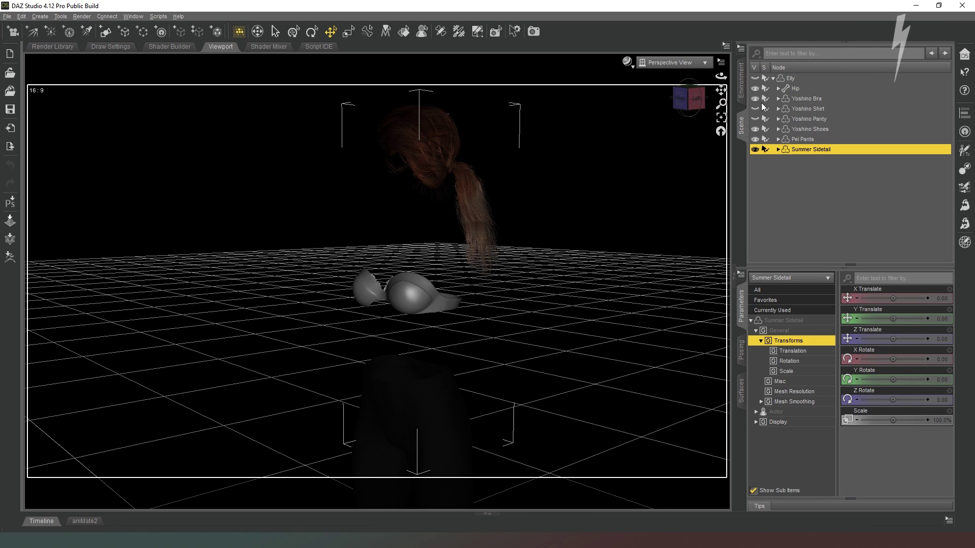
pyautogui.click(756, 98)
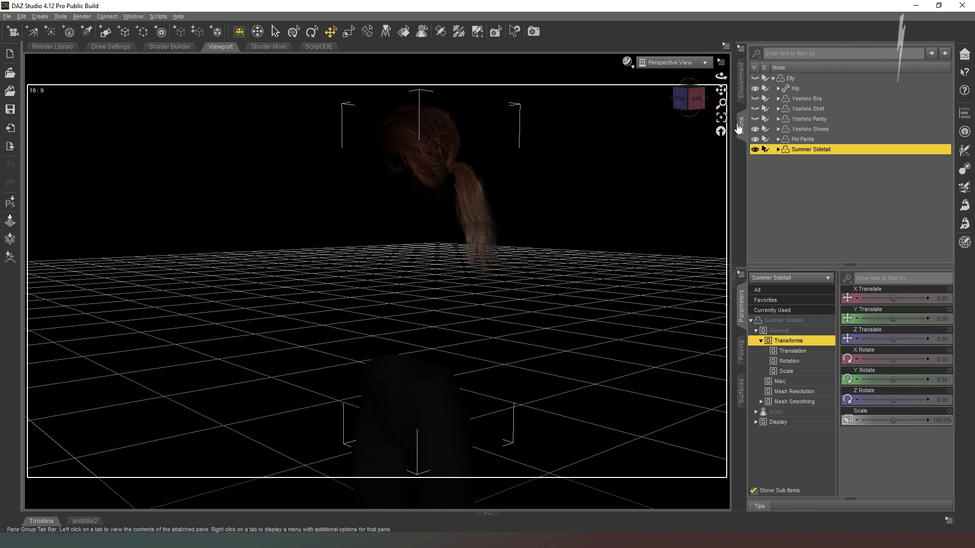
# - Change the viewport draw style to Smooth Shaded
pyautogui.moveTo(698, 109)
pyautogui.mouseDown()
pyautogui.moveTo(716, 116)
pyautogui.moveTo(670, 116)
pyautogui.mouseUp()
pyautogui.click(627, 62)
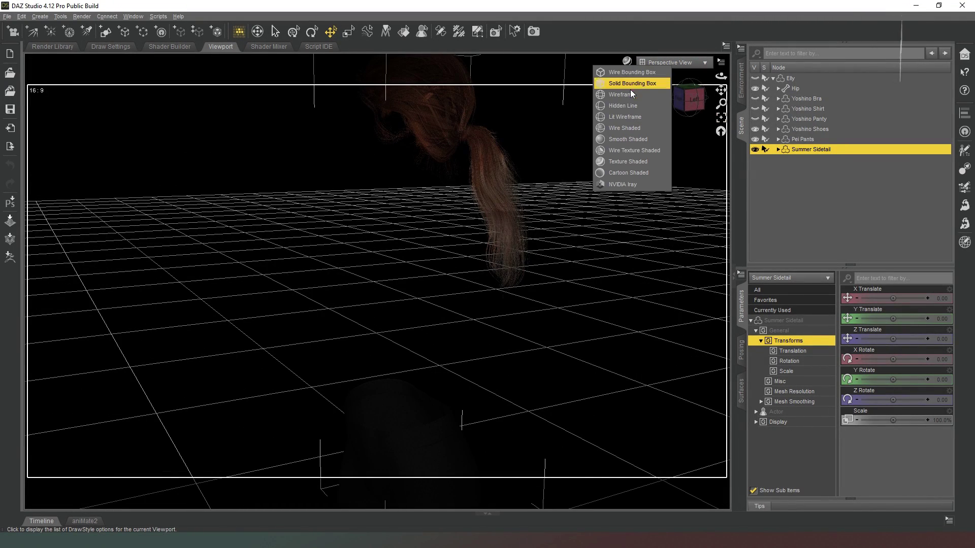
pyautogui.click(626, 137)
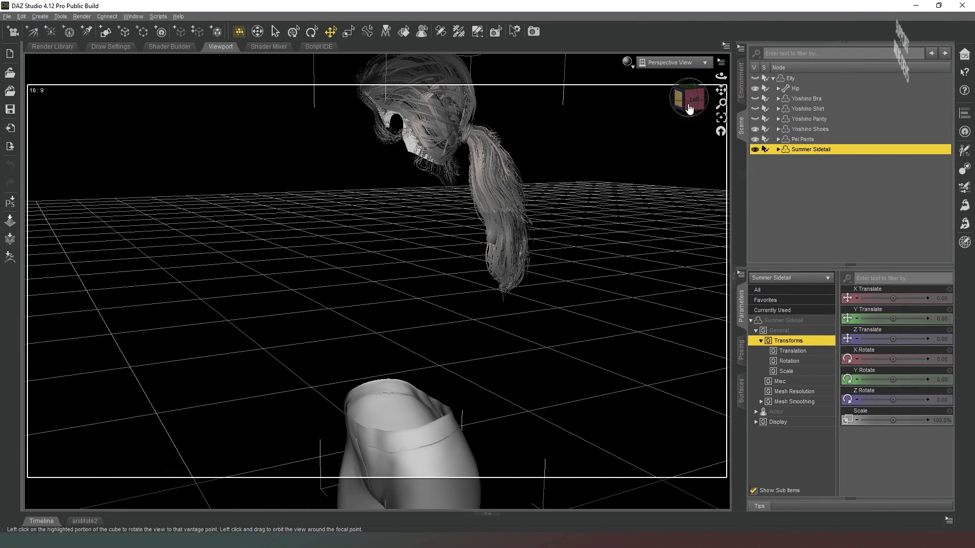
# - Try the Wire Texture Shaded draw style on the hair and return the viewport to Smooth Shaded
pyautogui.moveTo(692, 108); pyautogui.dragTo(686, 104)
pyautogui.click(627, 61)
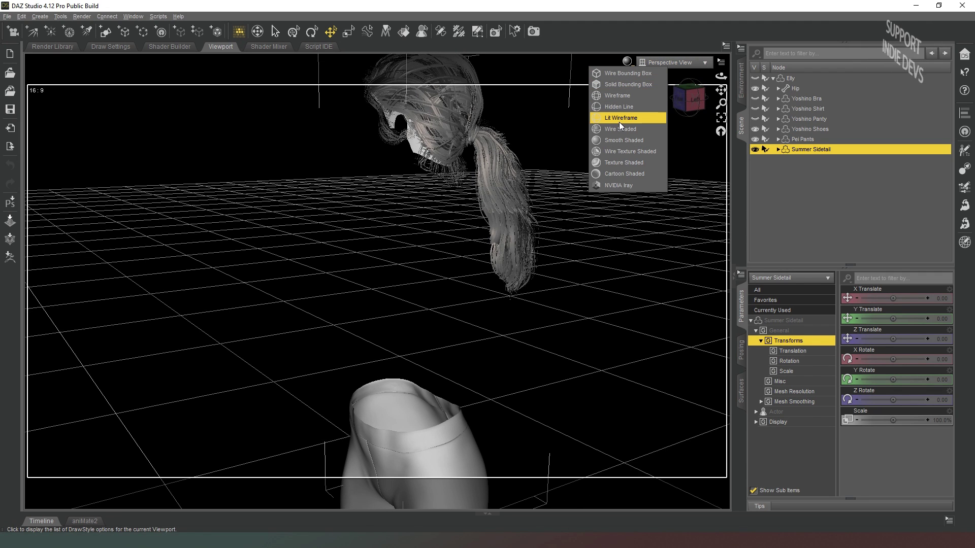
pyautogui.click(622, 153)
pyautogui.moveTo(688, 102); pyautogui.dragTo(668, 72)
pyautogui.click(630, 68)
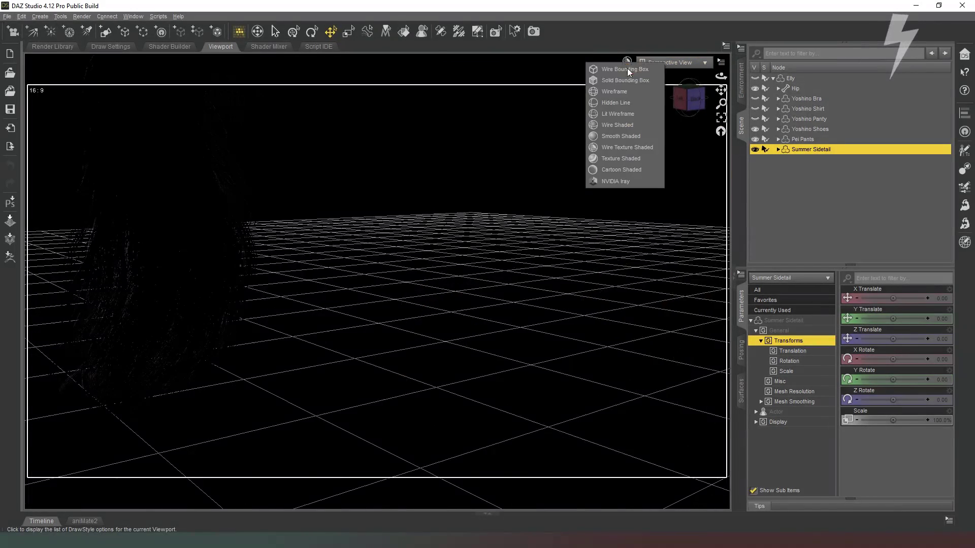
pyautogui.click(618, 140)
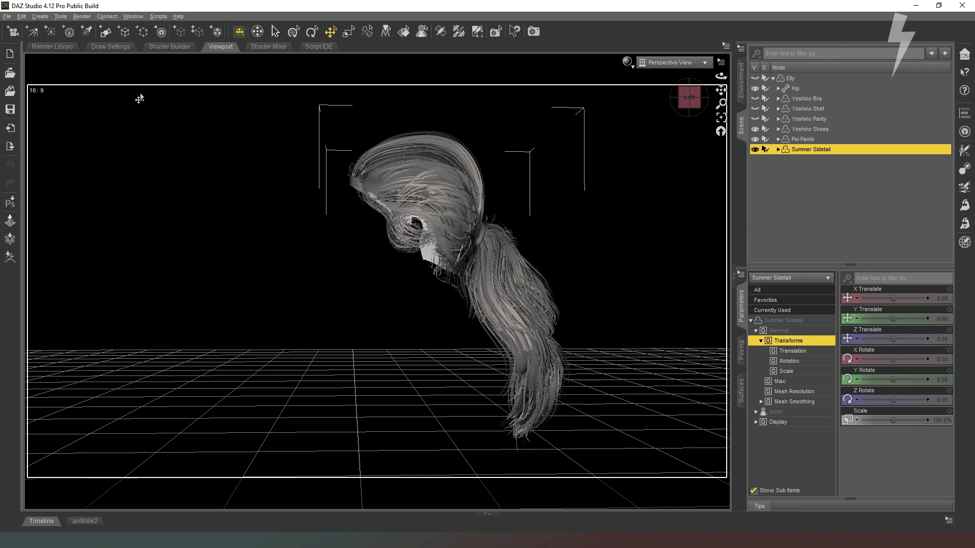
# - Add a dForce Dynamic Surface modifier to the Summer Sidetail hair and show its Simulation parameters
pyautogui.click(21, 17)
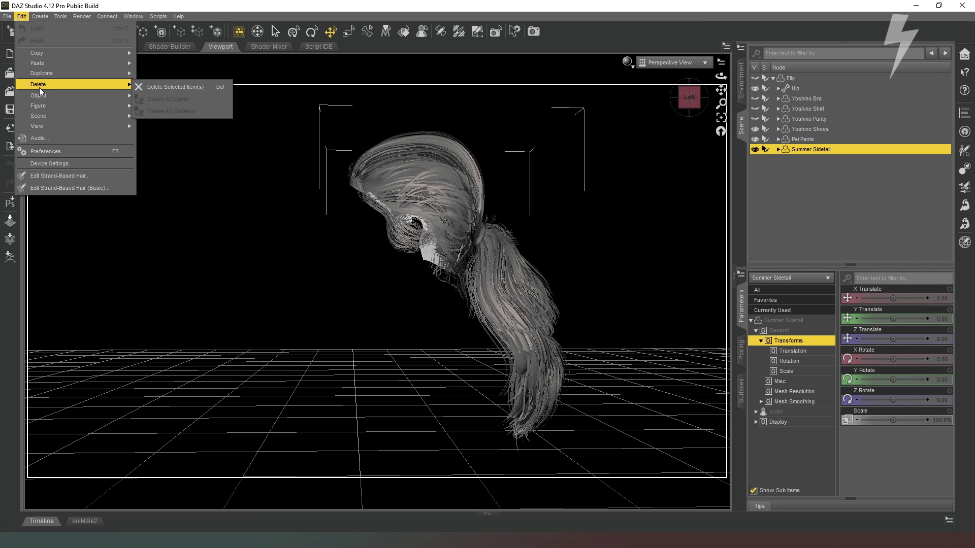
pyautogui.moveTo(43, 98)
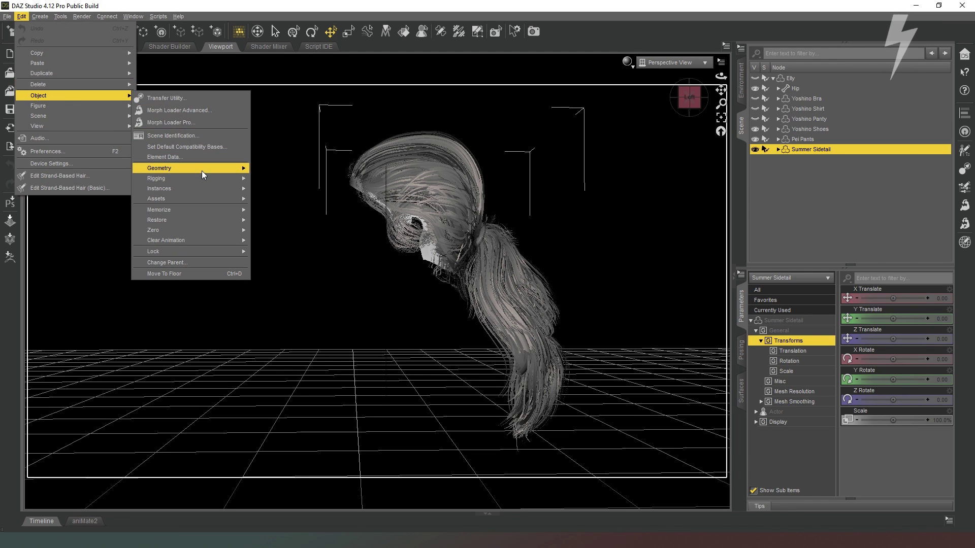
pyautogui.moveTo(202, 171)
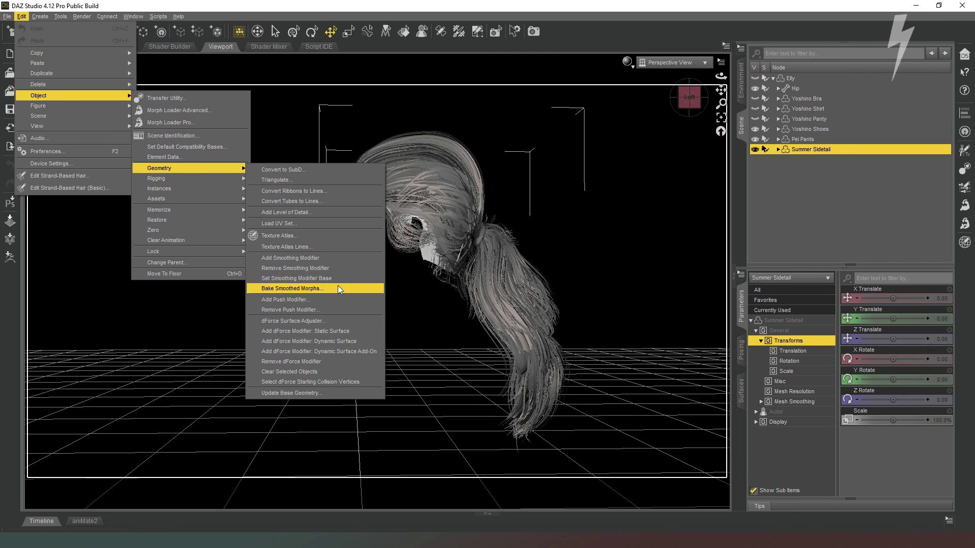
pyautogui.click(327, 342)
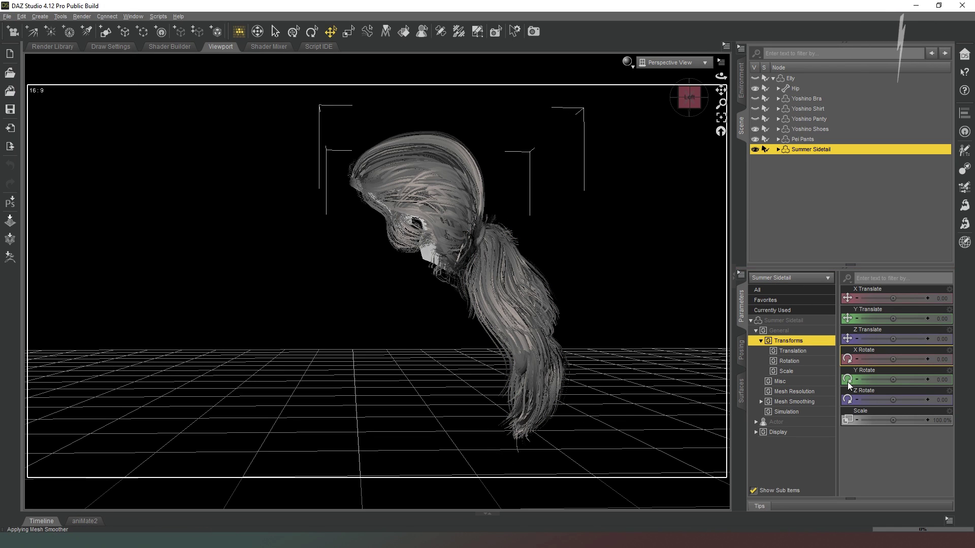
pyautogui.click(806, 412)
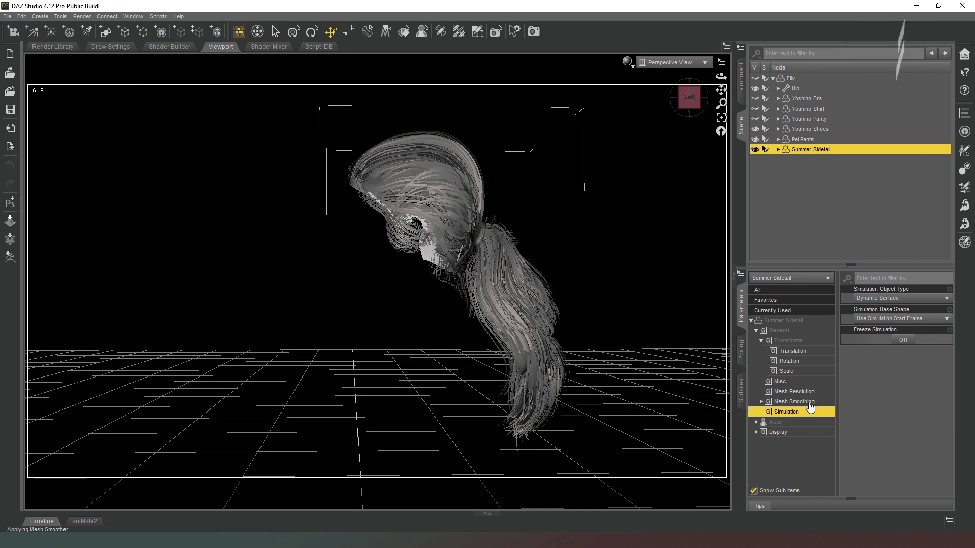
pyautogui.click(870, 331)
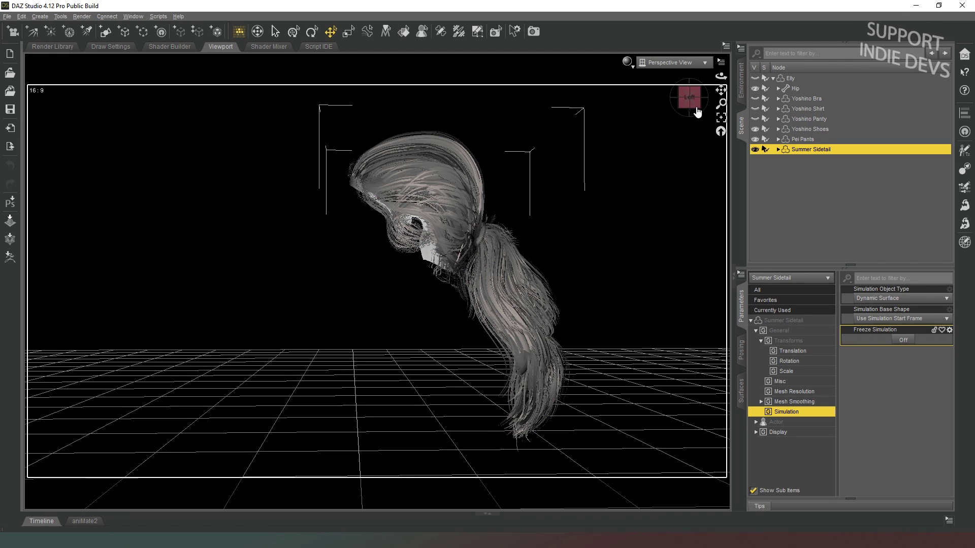
# - Activate the Node Weight Map Brush and create a dForce Modifier Weight Node for the Summer Sidetail hair with the default name
pyautogui.moveTo(694, 104); pyautogui.dragTo(693, 116)
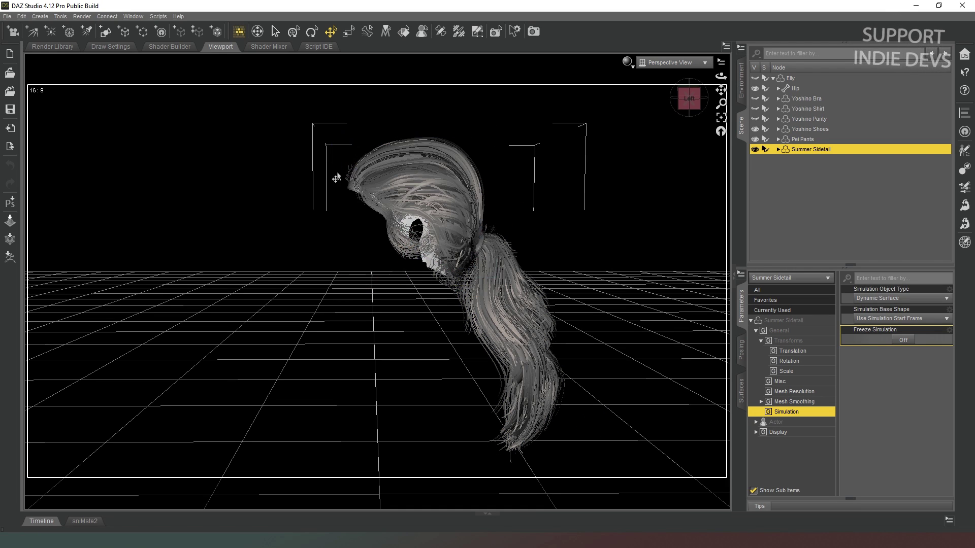
pyautogui.click(458, 32)
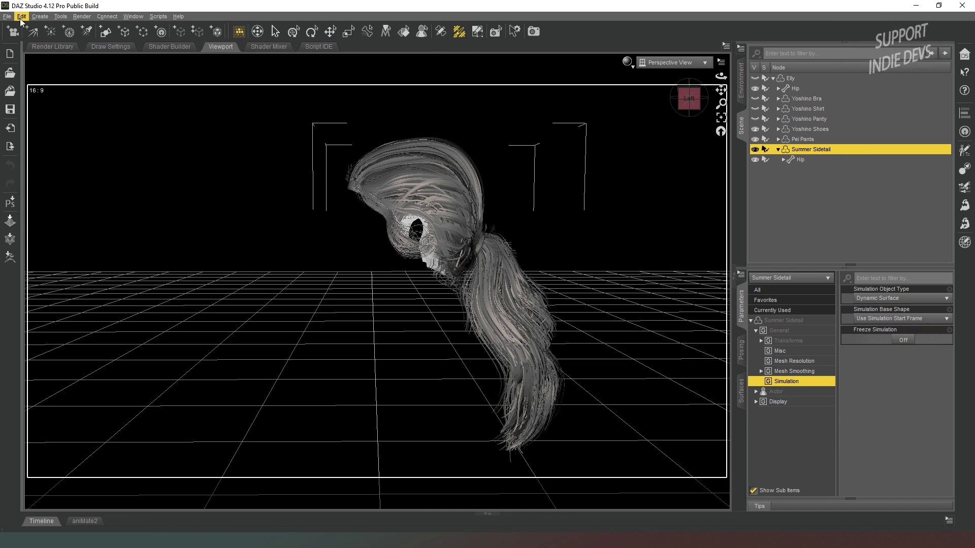
pyautogui.click(36, 17)
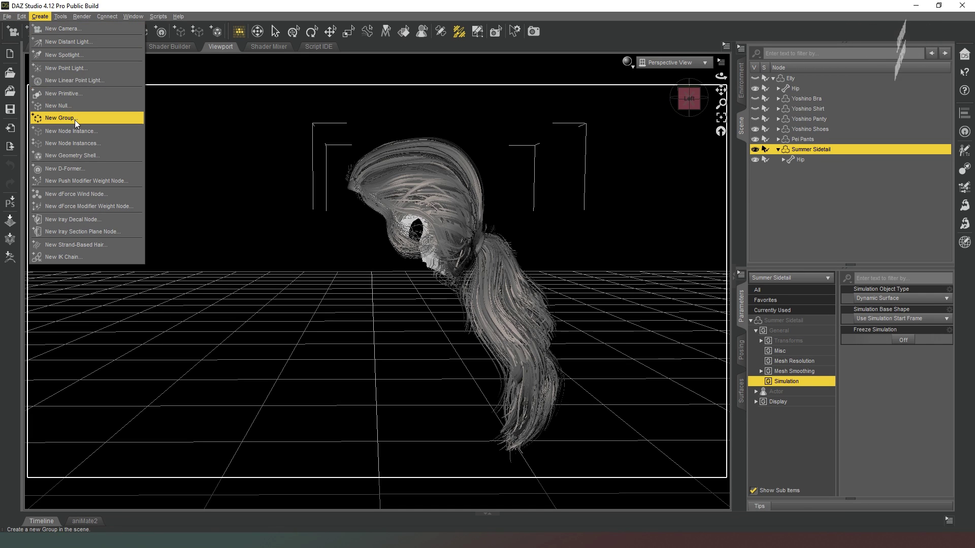
pyautogui.click(99, 202)
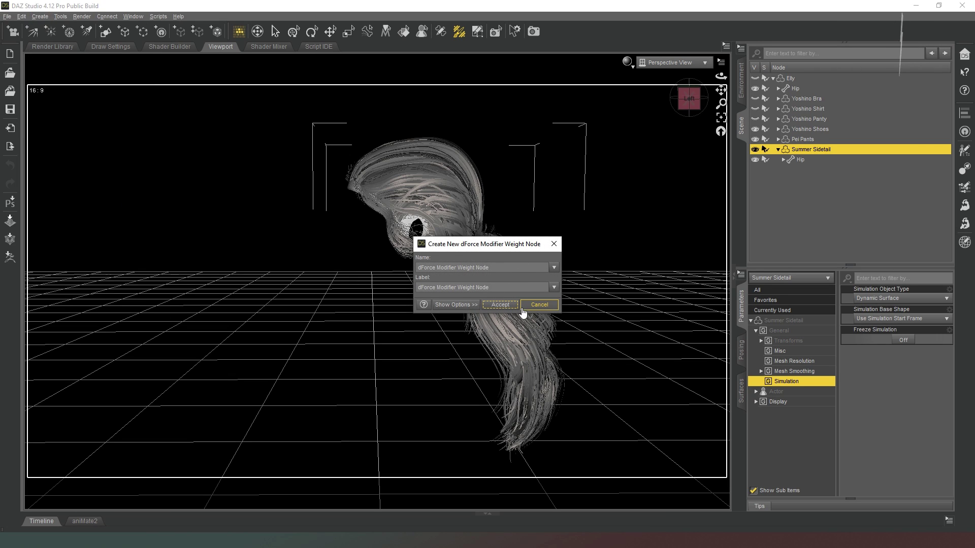
pyautogui.click(512, 305)
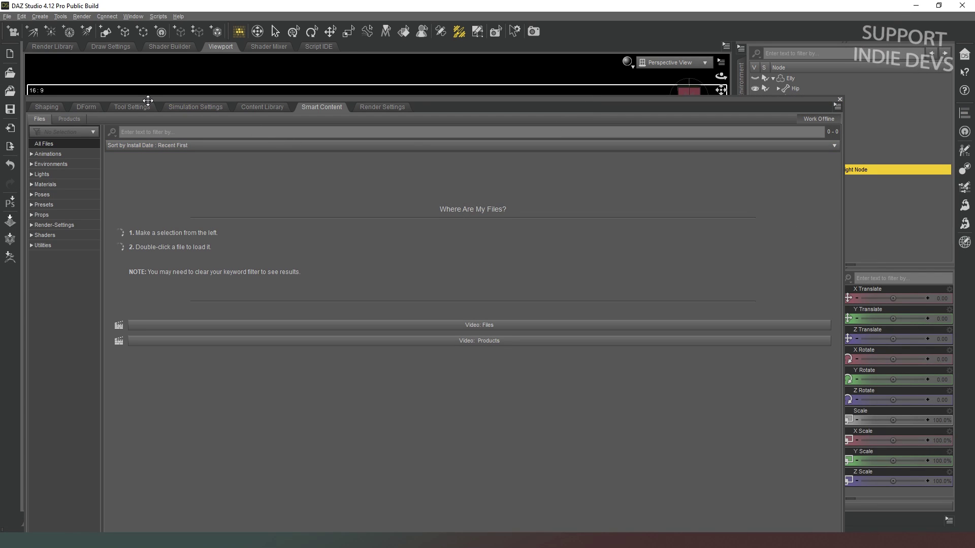
# - Add the dForce Simulation Influence Weights map to the weight node and raise the weight brush's sensitivity
pyautogui.click(133, 107)
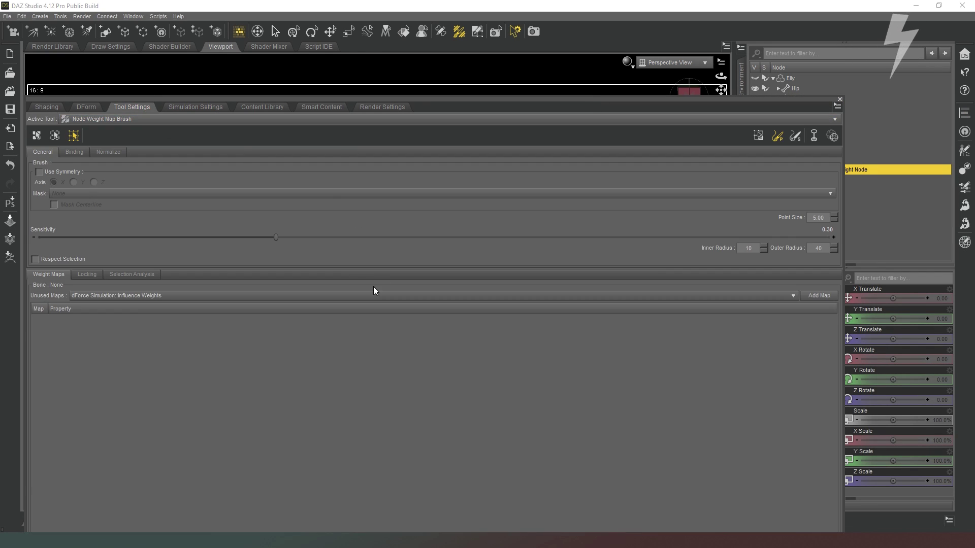
pyautogui.click(817, 296)
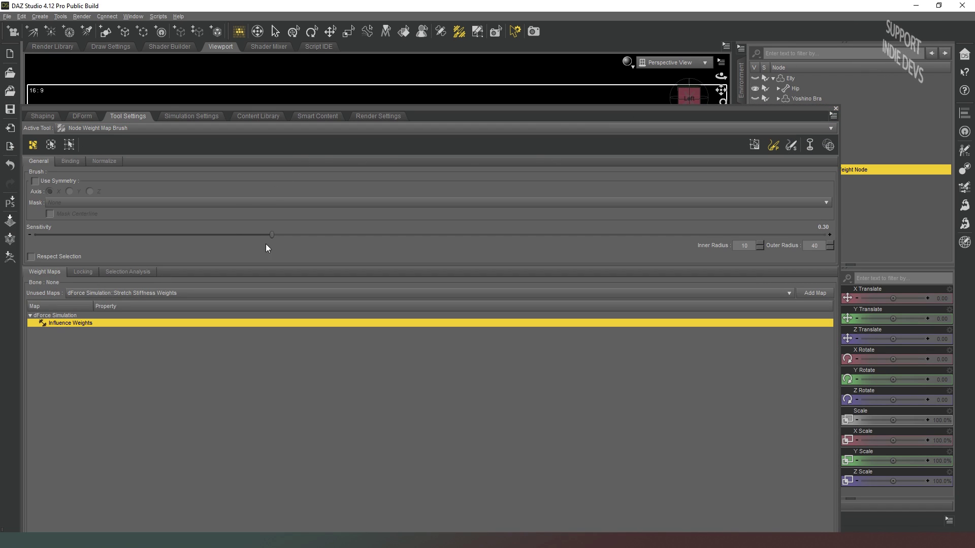
pyautogui.moveTo(272, 234); pyautogui.dragTo(727, 226)
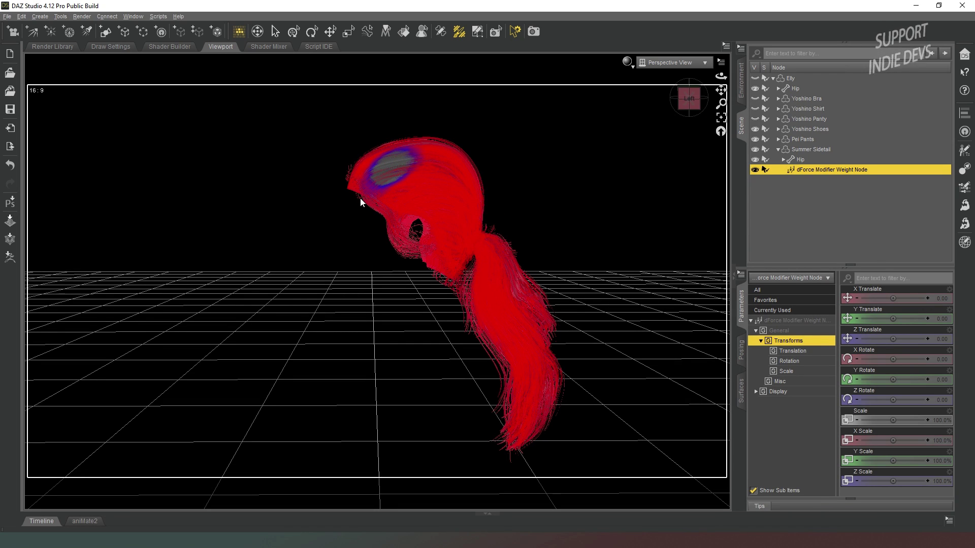
# - Brush away the influence weights on the left side and top of the hair cap, keeping the ponytail fully weighted
pyautogui.moveTo(361, 196)
pyautogui.mouseDown()
pyautogui.moveTo(421, 177)
pyautogui.moveTo(391, 205)
pyautogui.moveTo(398, 203)
pyautogui.moveTo(358, 175)
pyautogui.mouseUp()
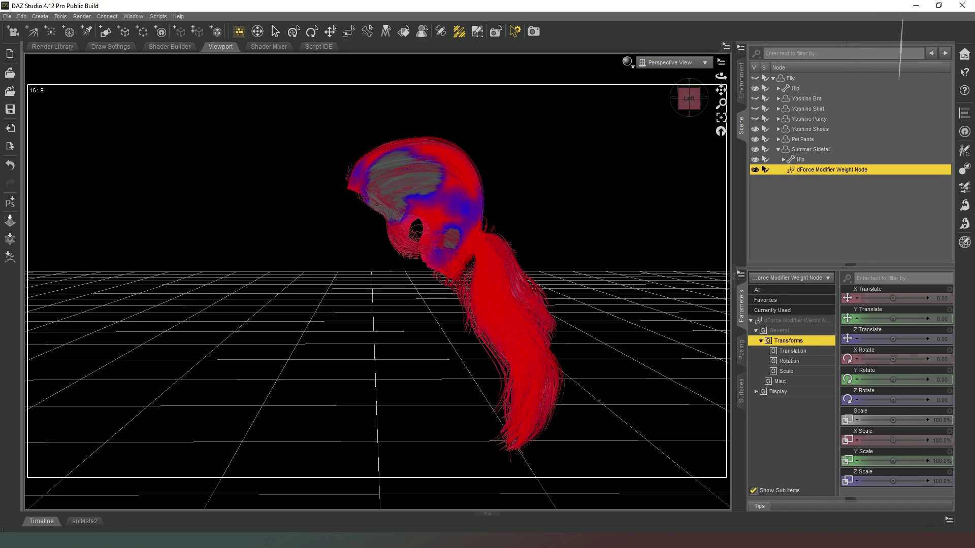
pyautogui.click(463, 227)
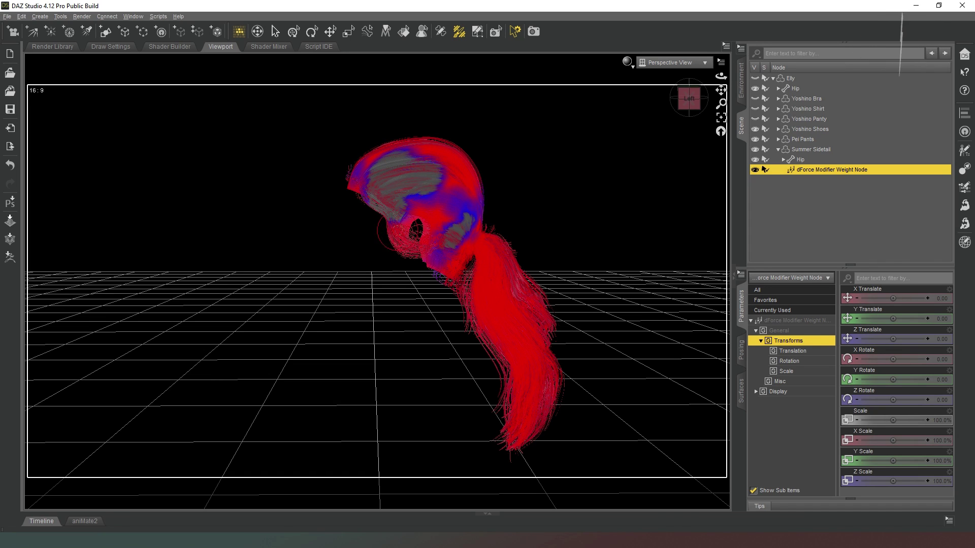
pyautogui.moveTo(395, 234)
pyautogui.mouseDown()
pyautogui.moveTo(420, 212)
pyautogui.moveTo(440, 218)
pyautogui.moveTo(429, 254)
pyautogui.moveTo(458, 212)
pyautogui.moveTo(466, 166)
pyautogui.moveTo(416, 147)
pyautogui.moveTo(380, 147)
pyautogui.moveTo(362, 163)
pyautogui.moveTo(361, 196)
pyautogui.moveTo(409, 199)
pyautogui.moveTo(447, 184)
pyautogui.mouseUp()
pyautogui.moveTo(430, 139)
pyautogui.mouseDown()
pyautogui.moveTo(470, 162)
pyautogui.moveTo(489, 212)
pyautogui.mouseUp()
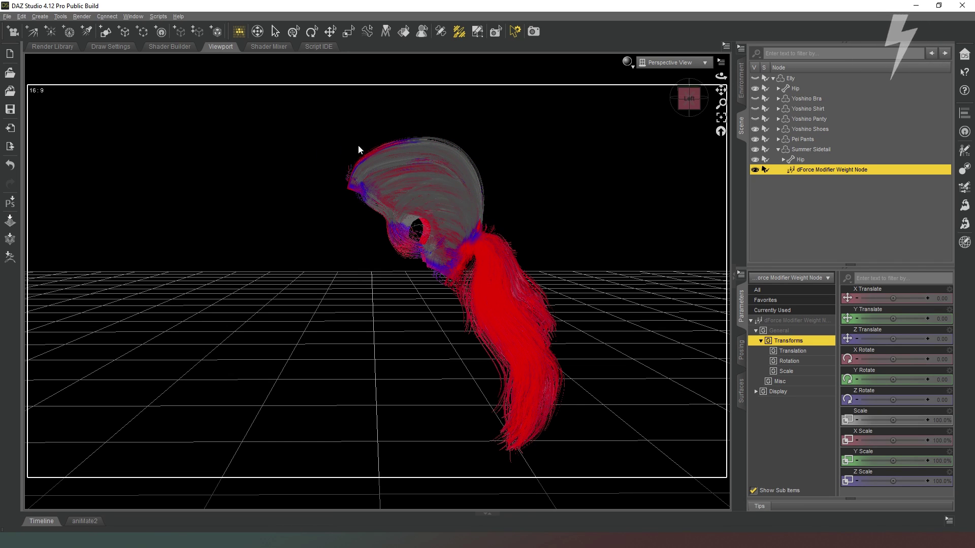
pyautogui.moveTo(396, 143); pyautogui.dragTo(358, 164)
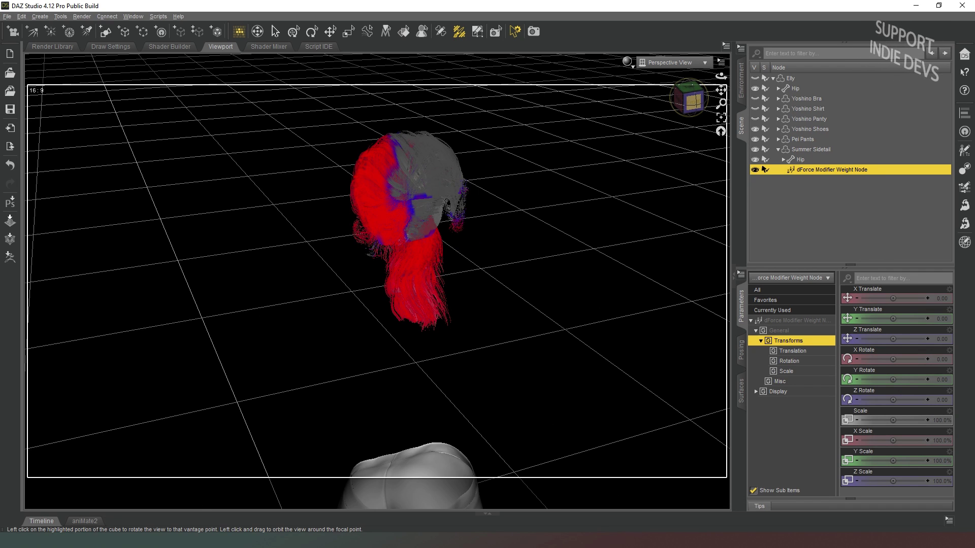
# - Brush away the influence weights on the right side and back of the hair cap down to the ponytail's base
pyautogui.moveTo(692, 102); pyautogui.dragTo(732, 104)
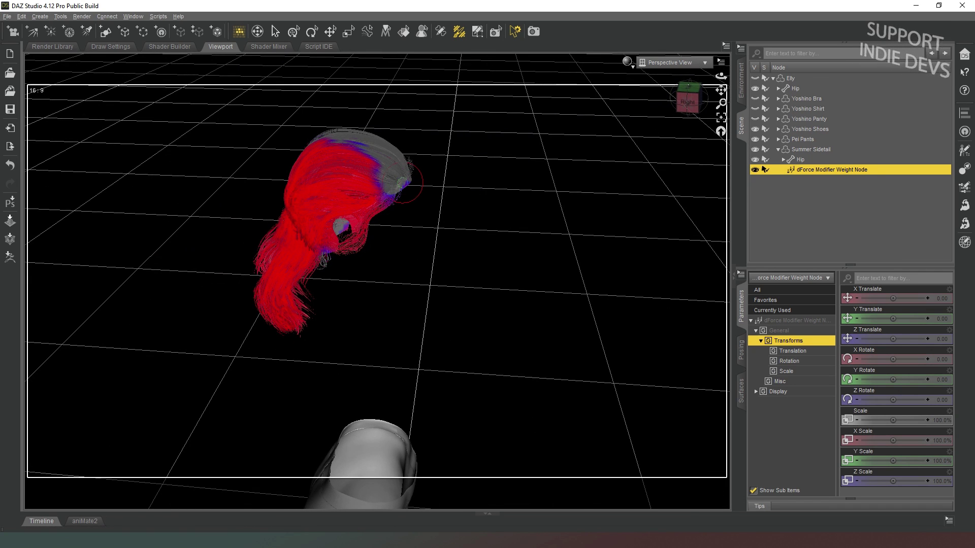
pyautogui.moveTo(400, 189)
pyautogui.mouseDown()
pyautogui.moveTo(377, 195)
pyautogui.moveTo(358, 154)
pyautogui.moveTo(314, 152)
pyautogui.moveTo(373, 212)
pyautogui.moveTo(346, 209)
pyautogui.moveTo(349, 227)
pyautogui.moveTo(318, 196)
pyautogui.moveTo(297, 147)
pyautogui.mouseUp()
pyautogui.moveTo(325, 184)
pyautogui.mouseDown()
pyautogui.moveTo(363, 201)
pyautogui.moveTo(316, 198)
pyautogui.mouseUp()
pyautogui.moveTo(681, 104); pyautogui.dragTo(707, 83)
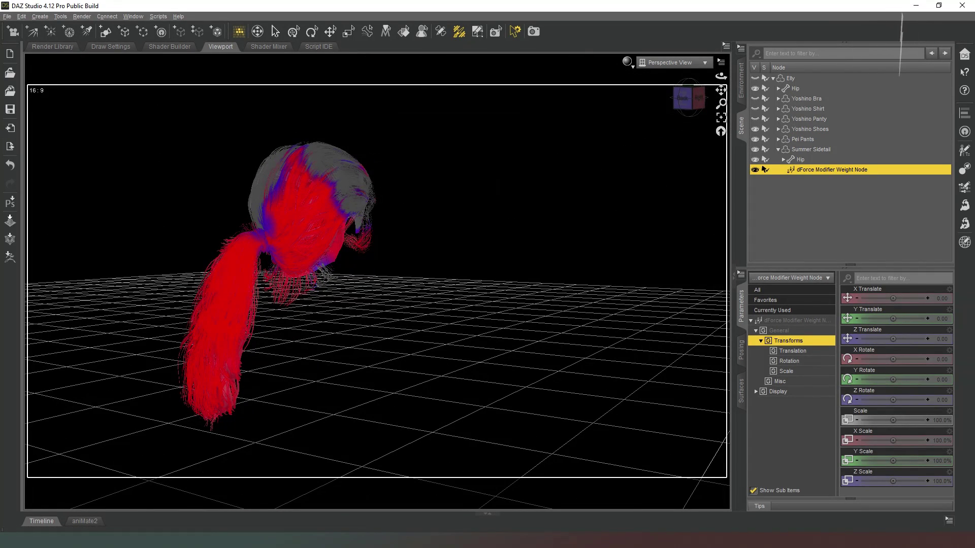
pyautogui.moveTo(283, 216)
pyautogui.mouseDown()
pyautogui.moveTo(288, 144)
pyautogui.moveTo(306, 138)
pyautogui.moveTo(302, 219)
pyautogui.mouseUp()
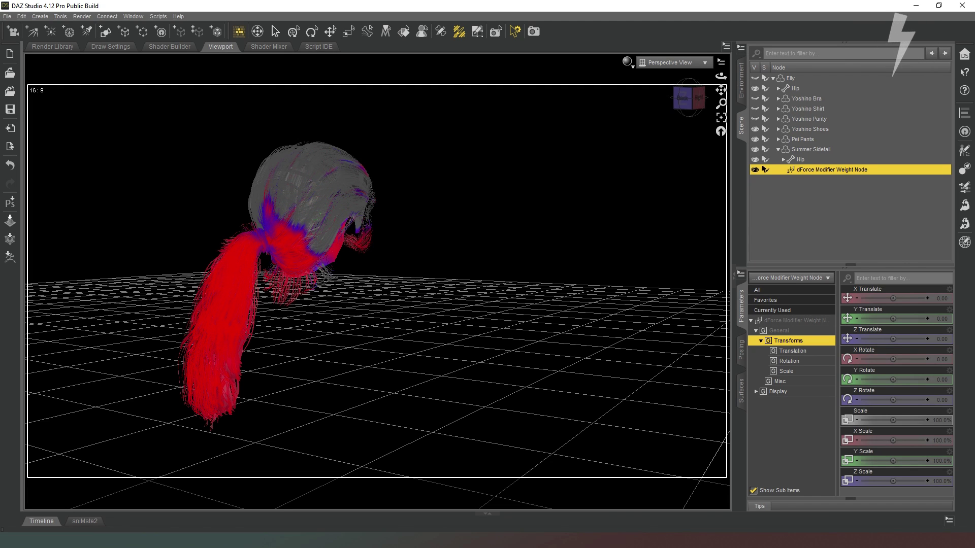
pyautogui.moveTo(302, 230)
pyautogui.mouseDown()
pyautogui.moveTo(287, 231)
pyautogui.moveTo(264, 207)
pyautogui.mouseUp()
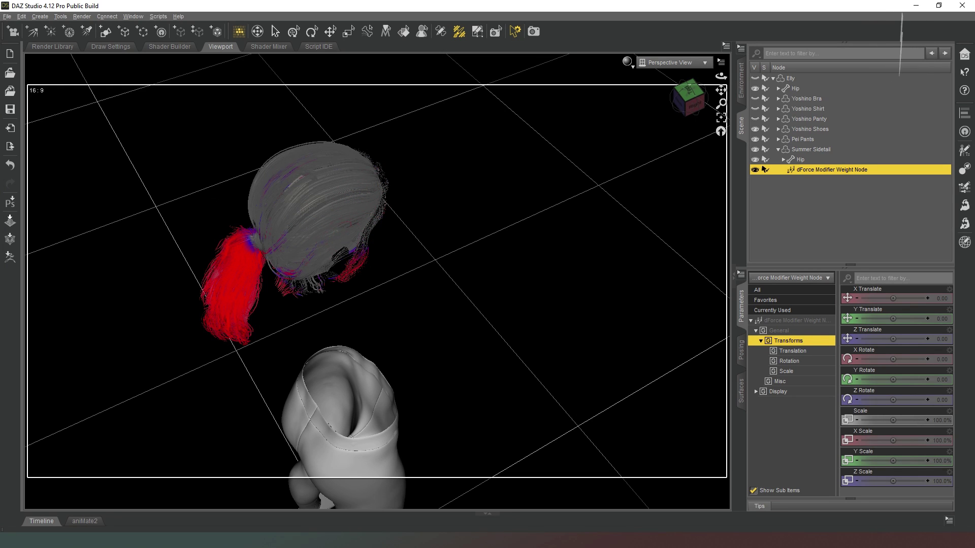
# - Paint a test spot of influence weight on the side of the hair cap and undo it
pyautogui.moveTo(325, 196); pyautogui.dragTo(330, 195)
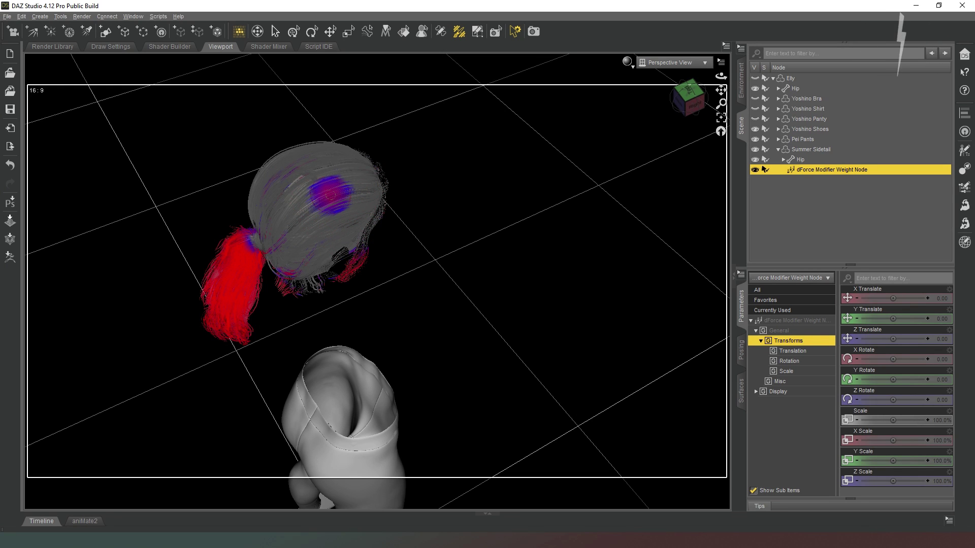
pyautogui.hotkey('ctrl', 'z')
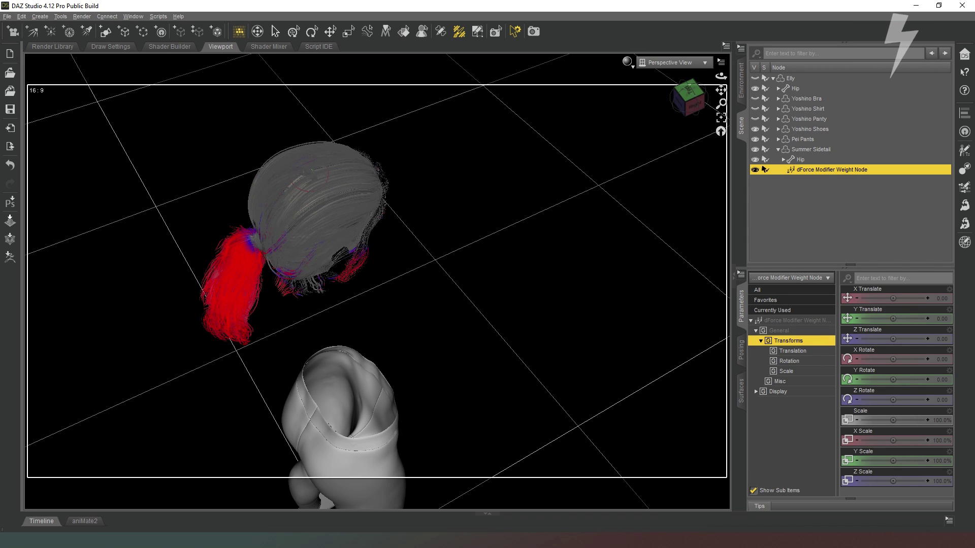
# - Examine the painted influence weights on the hair cap and ponytail from the front, back, sides and above
pyautogui.moveTo(685, 101); pyautogui.dragTo(686, 63)
pyautogui.moveTo(686, 99); pyautogui.dragTo(772, 129)
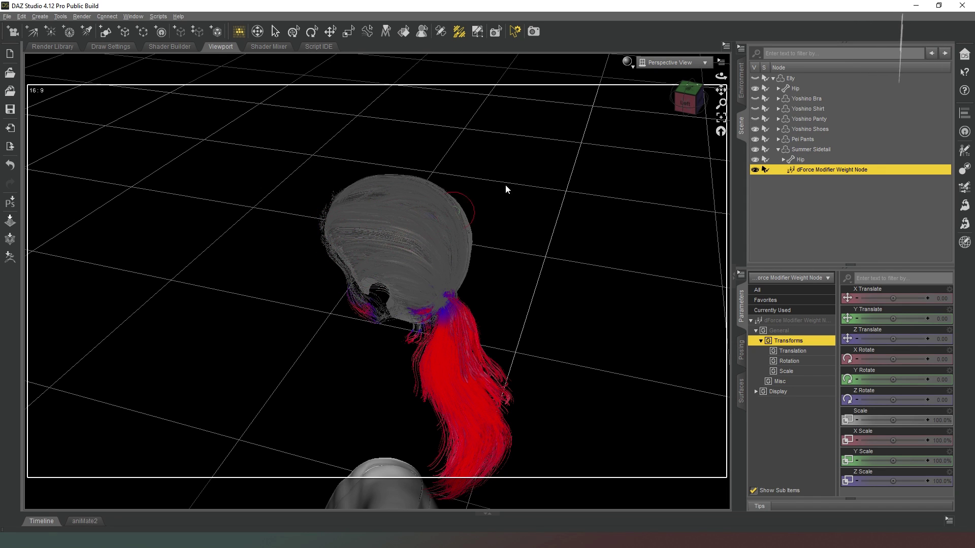
pyautogui.click(686, 103)
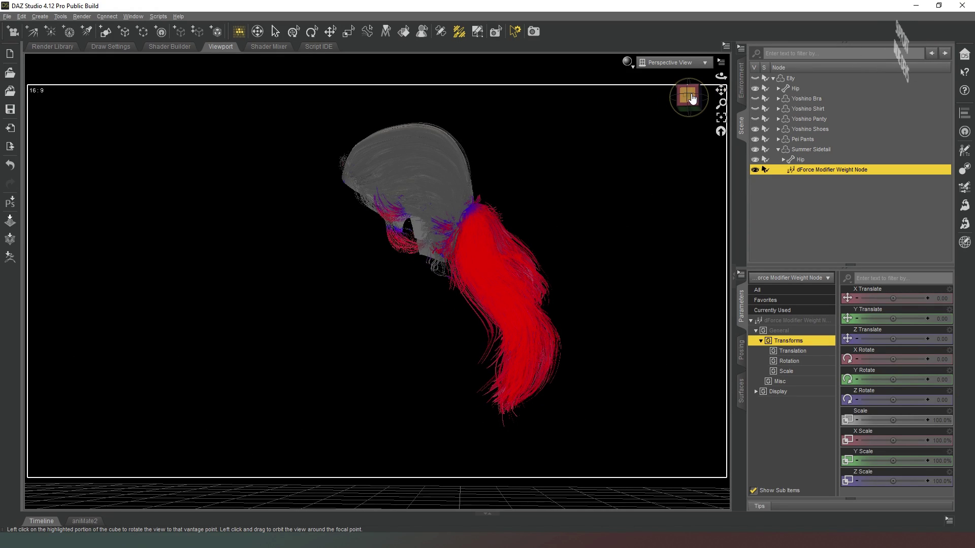
pyautogui.moveTo(692, 99); pyautogui.dragTo(689, 116)
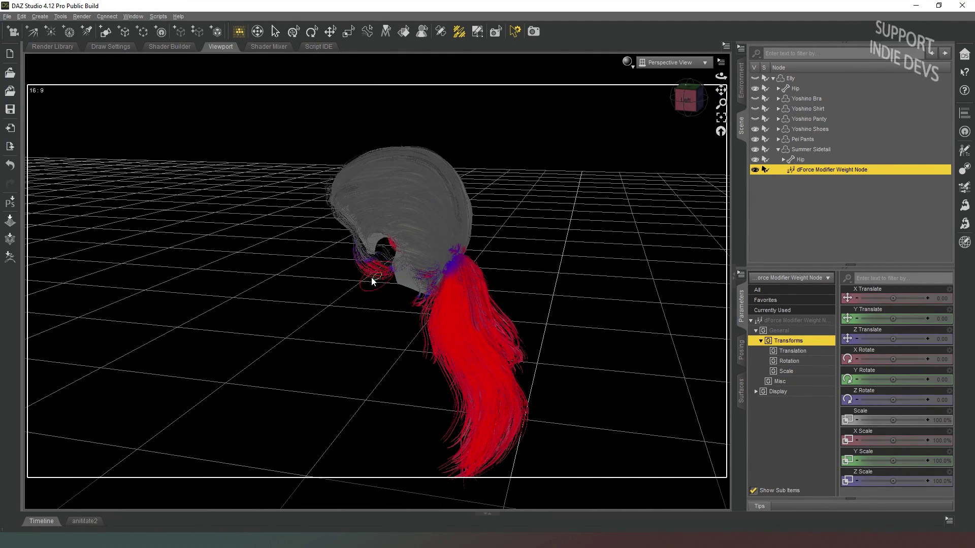
pyautogui.moveTo(688, 102)
pyautogui.mouseDown()
pyautogui.moveTo(722, 100)
pyautogui.moveTo(707, 87)
pyautogui.moveTo(679, 105)
pyautogui.moveTo(664, 95)
pyautogui.moveTo(686, 100)
pyautogui.mouseUp()
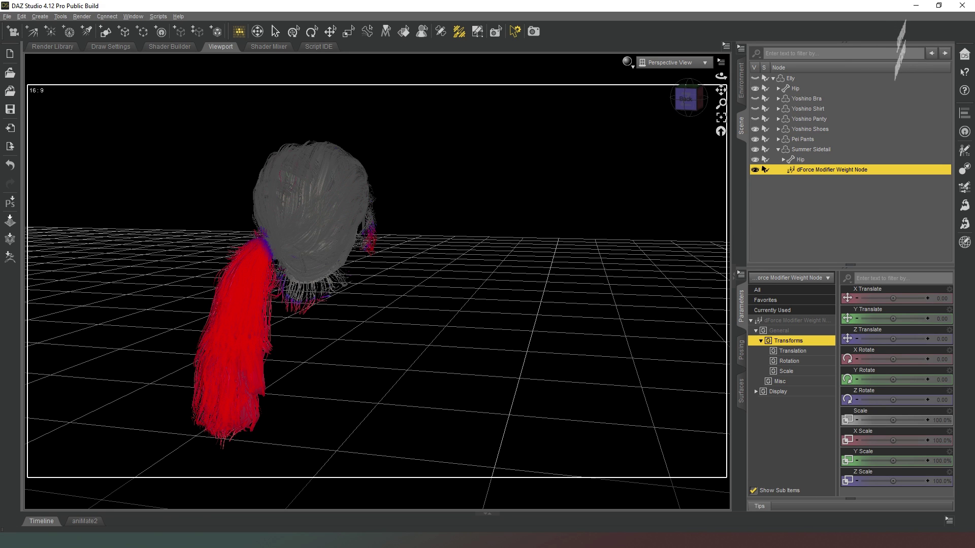
pyautogui.moveTo(678, 99)
pyautogui.mouseDown()
pyautogui.moveTo(702, 99)
pyautogui.moveTo(685, 99)
pyautogui.moveTo(697, 93)
pyautogui.mouseUp()
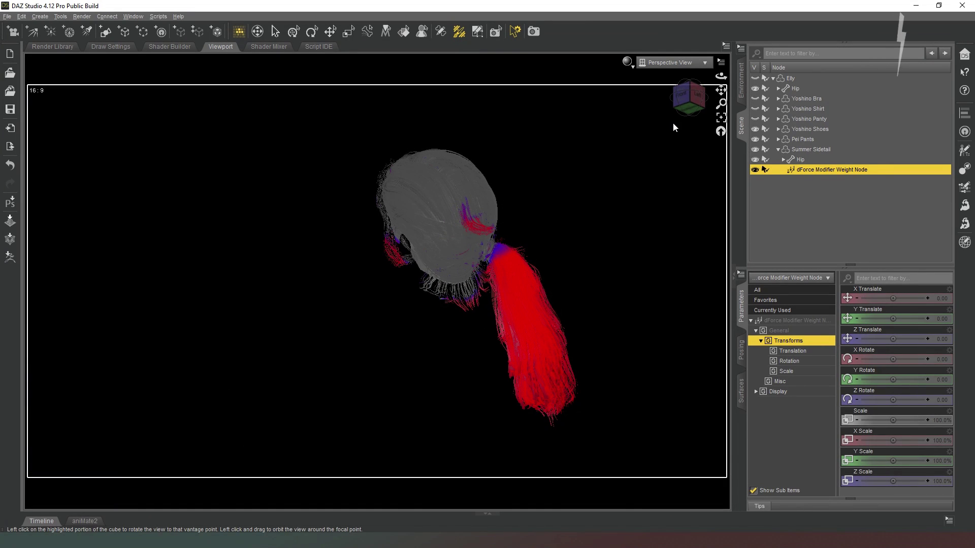
pyautogui.click(681, 99)
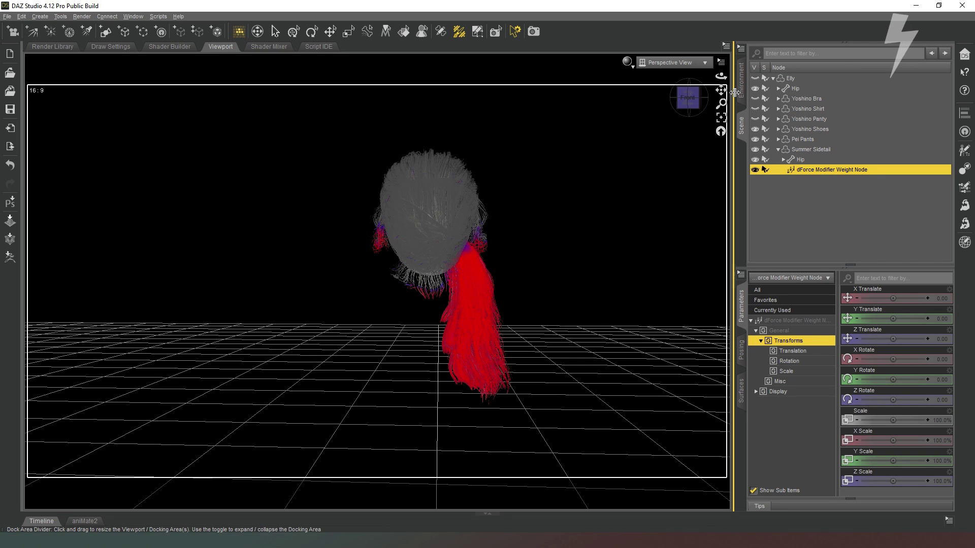
pyautogui.click(698, 97)
pyautogui.keyDown('ctrl'); pyautogui.keyDown('alt'); pyautogui.moveTo(660, 284); pyautogui.dragTo(542, 241); pyautogui.keyUp('alt'); pyautogui.keyUp('ctrl')
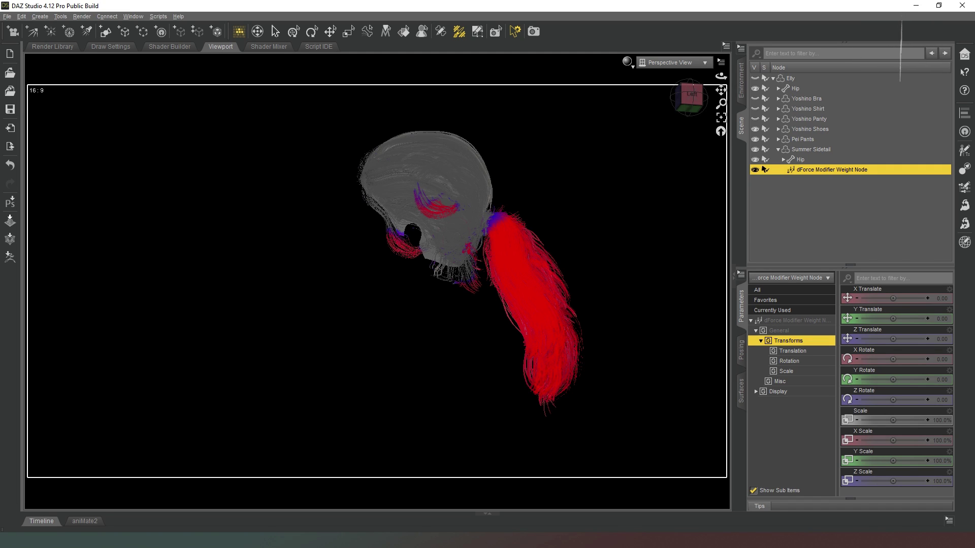
pyautogui.click(688, 96)
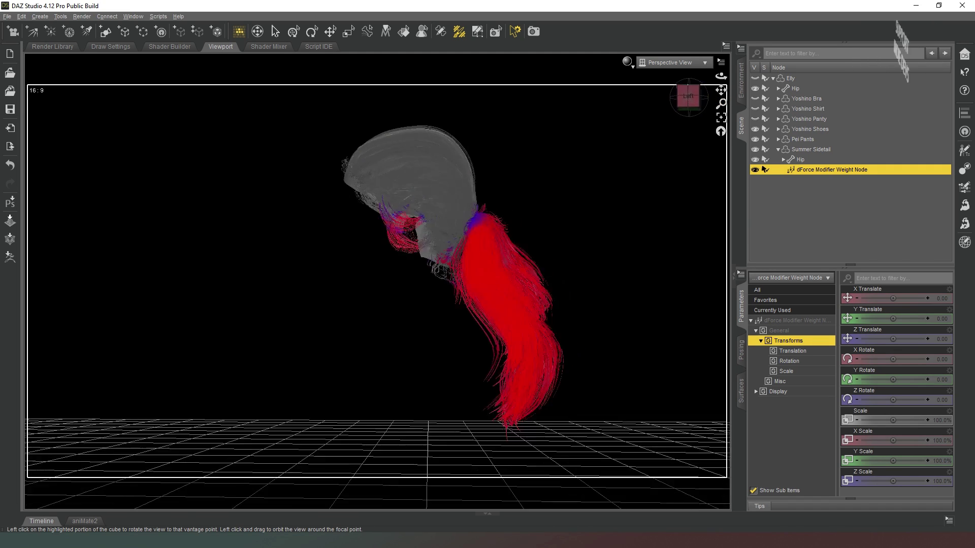
pyautogui.moveTo(689, 97); pyautogui.dragTo(660, 102)
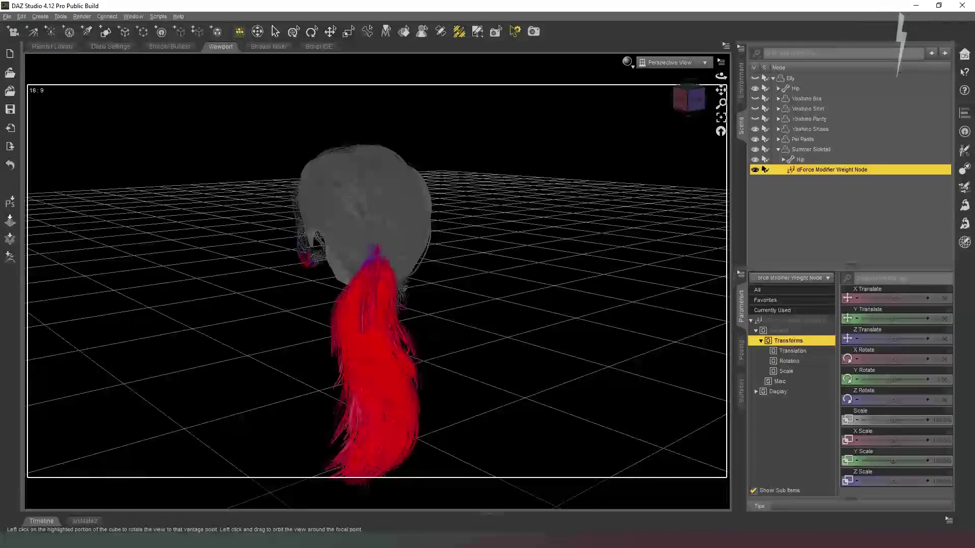
pyautogui.click(692, 101)
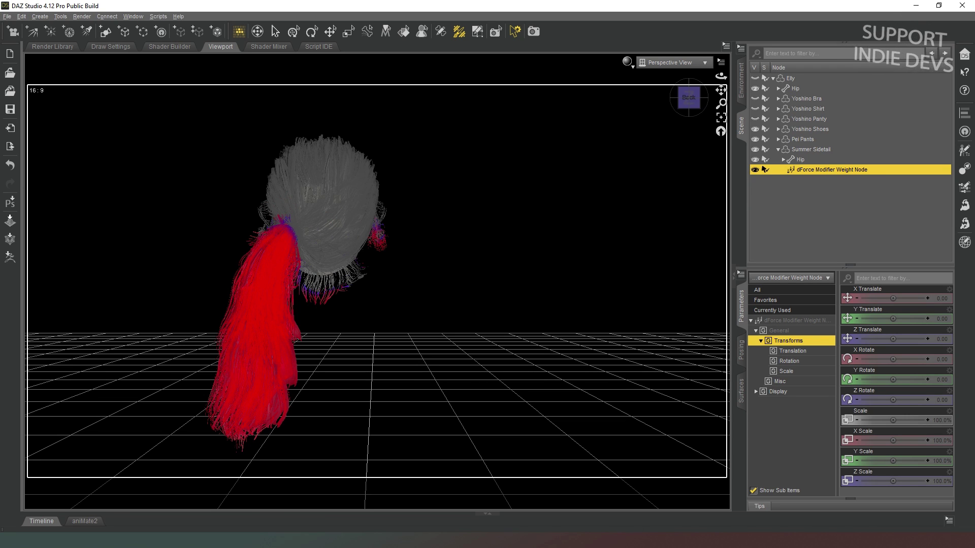
pyautogui.moveTo(691, 101); pyautogui.dragTo(716, 111)
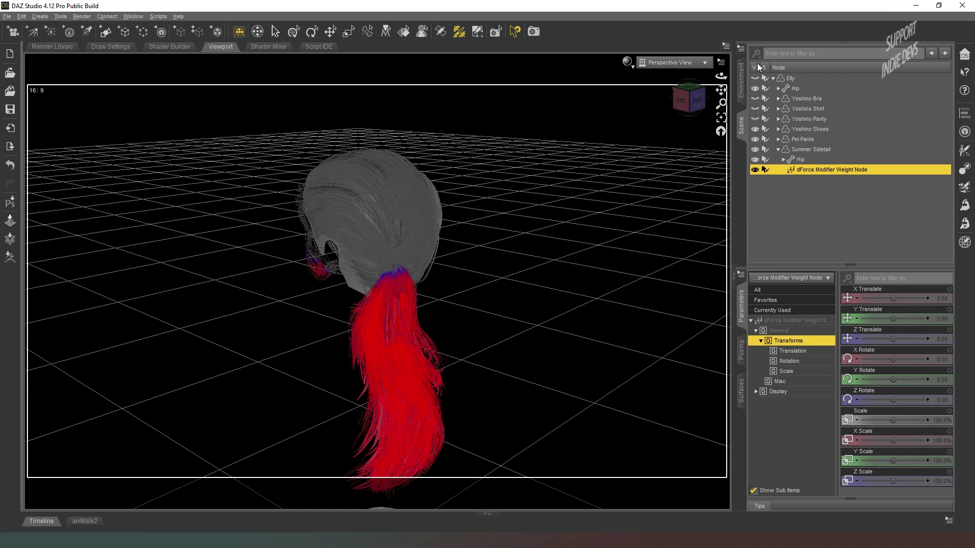
pyautogui.moveTo(689, 96); pyautogui.dragTo(671, 123)
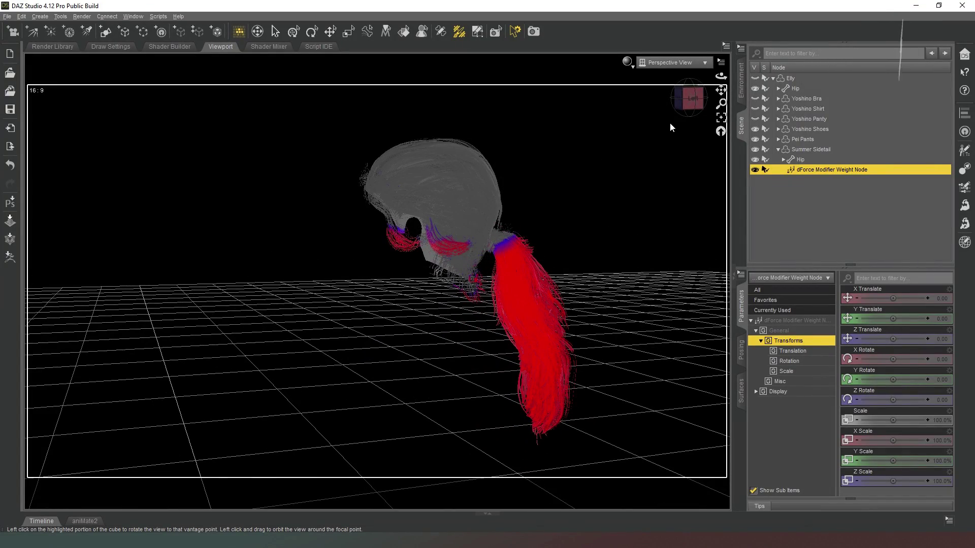
pyautogui.click(691, 98)
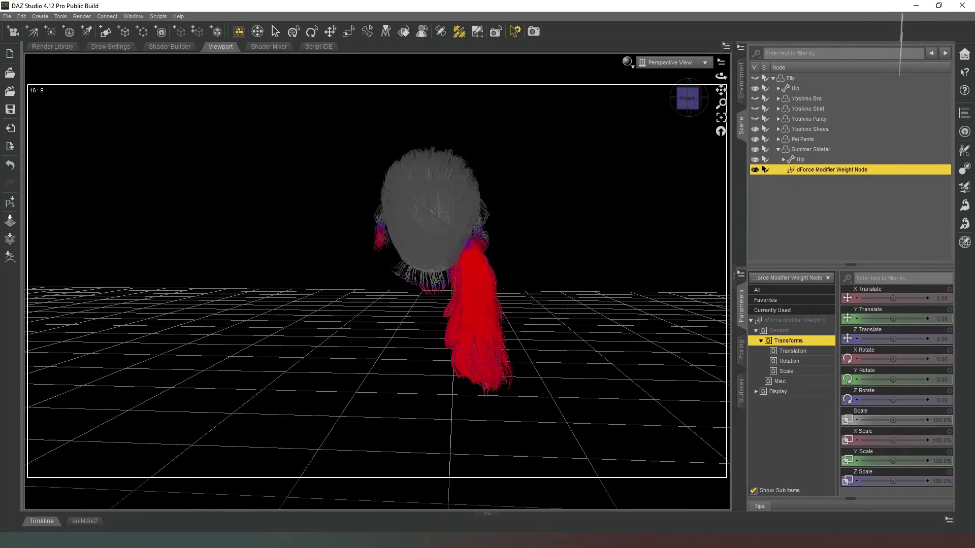
pyautogui.moveTo(689, 98); pyautogui.dragTo(504, 172)
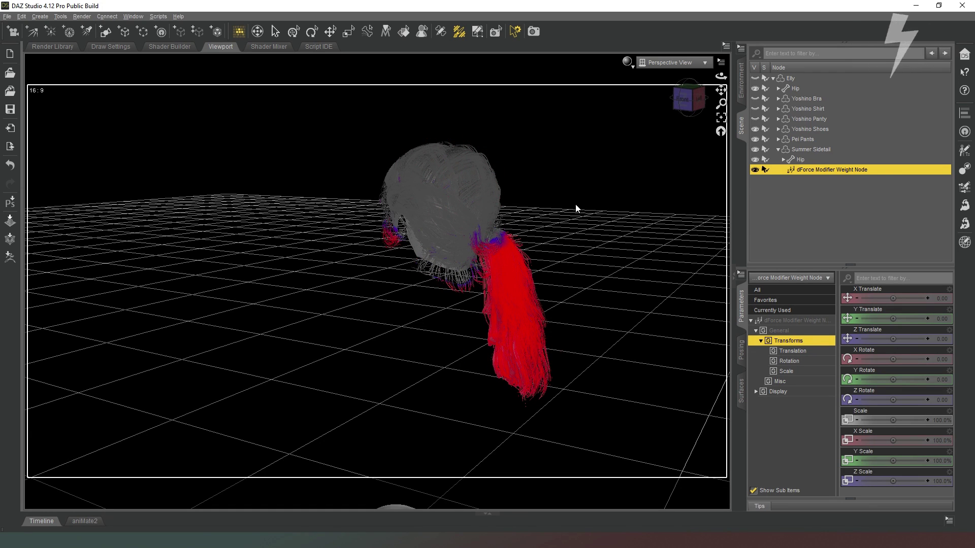
# - Inspect up close the weights at the ponytail's base and on the loose strands around the ears and neck
pyautogui.moveTo(696, 94); pyautogui.dragTo(687, 98)
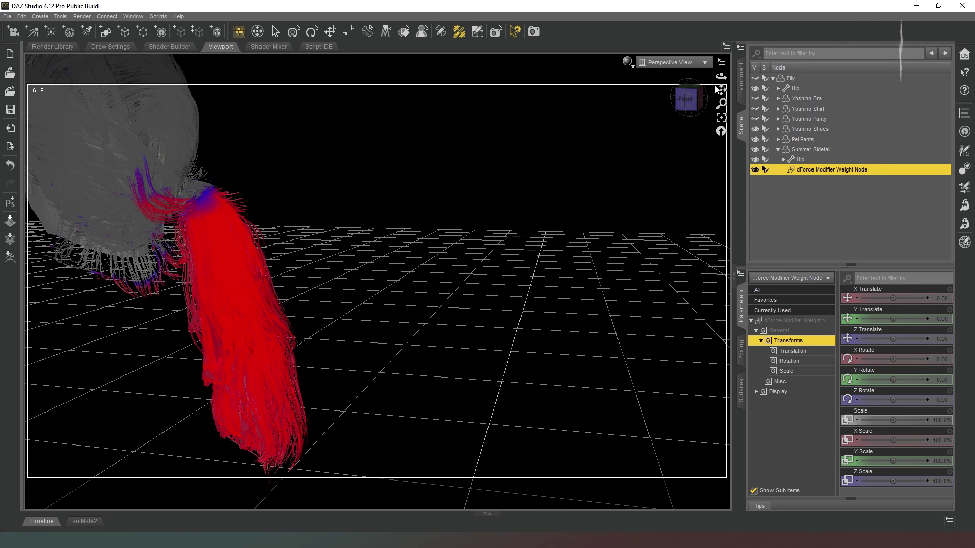
pyautogui.moveTo(720, 90); pyautogui.dragTo(700, 91)
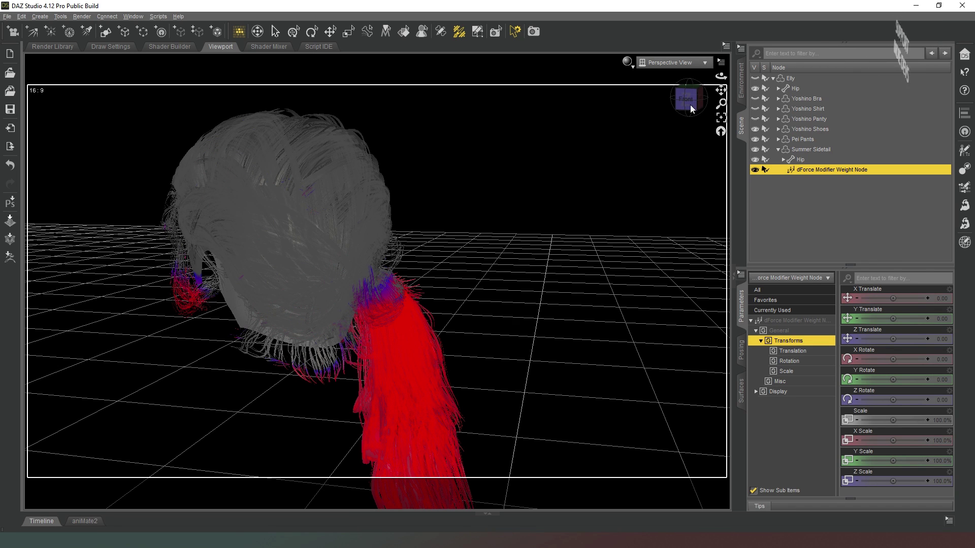
pyautogui.moveTo(688, 106); pyautogui.dragTo(721, 105)
pyautogui.moveTo(638, 187); pyautogui.dragTo(604, 192)
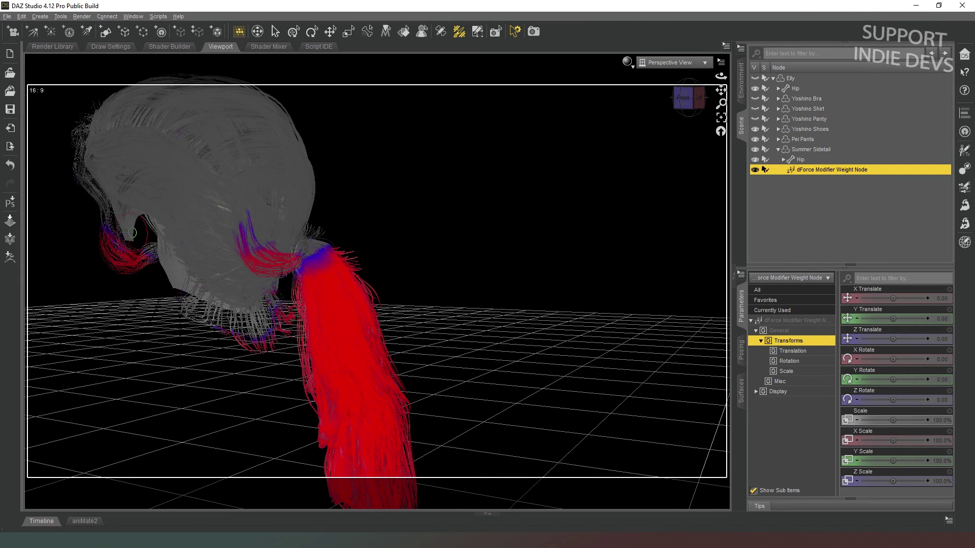
pyautogui.moveTo(685, 99); pyautogui.dragTo(617, 88)
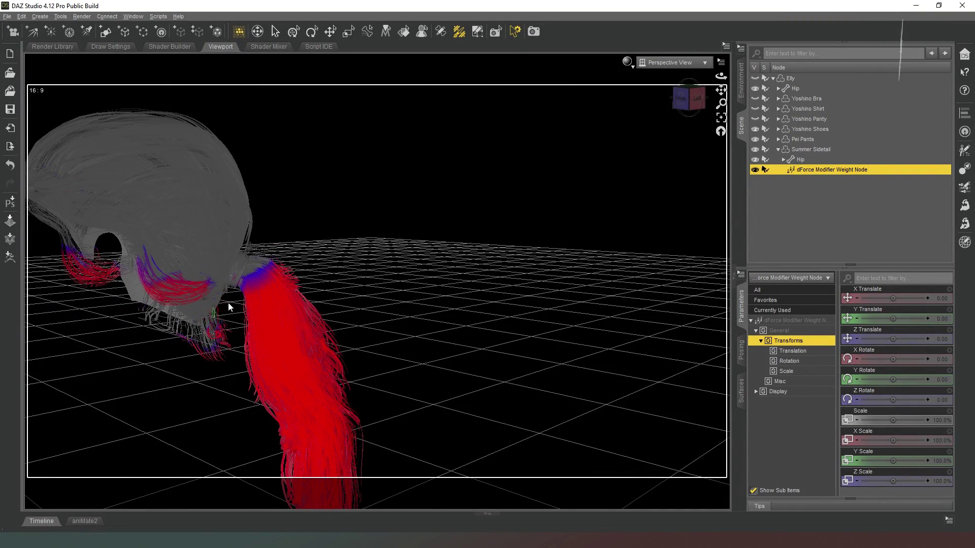
pyautogui.moveTo(687, 90); pyautogui.dragTo(701, 87)
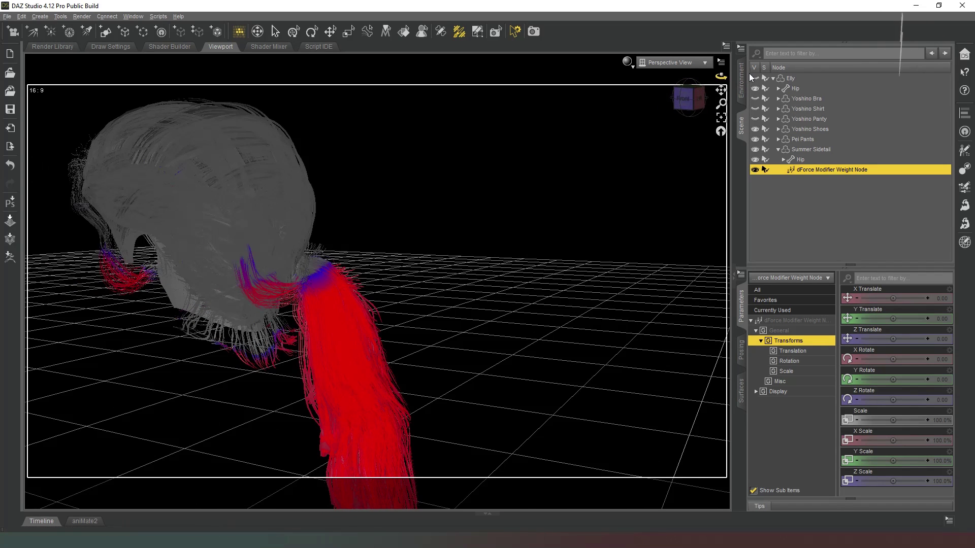
# - Make the Elly figure visible again with her clothing and view the ponytail from the side
pyautogui.click(755, 77)
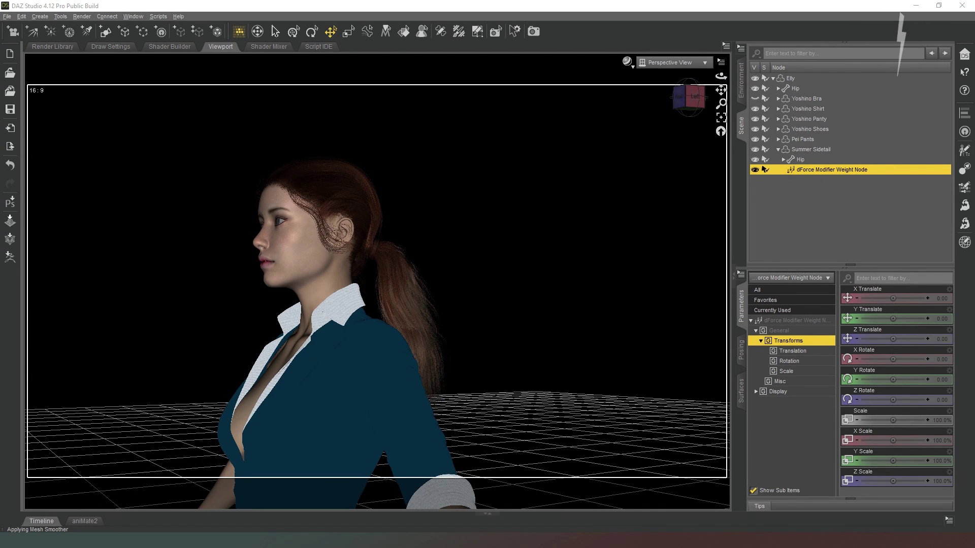
pyautogui.moveTo(695, 104); pyautogui.dragTo(474, 205)
pyautogui.click(687, 99)
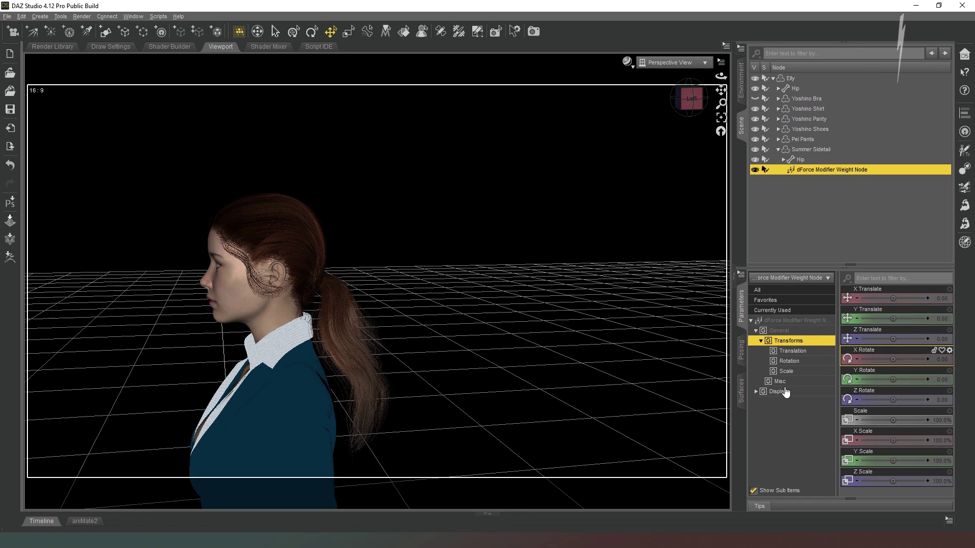
# - Look through the Summer Sidetail's surfaces and examine the Simulation properties of its Fine1 surface
pyautogui.click(742, 391)
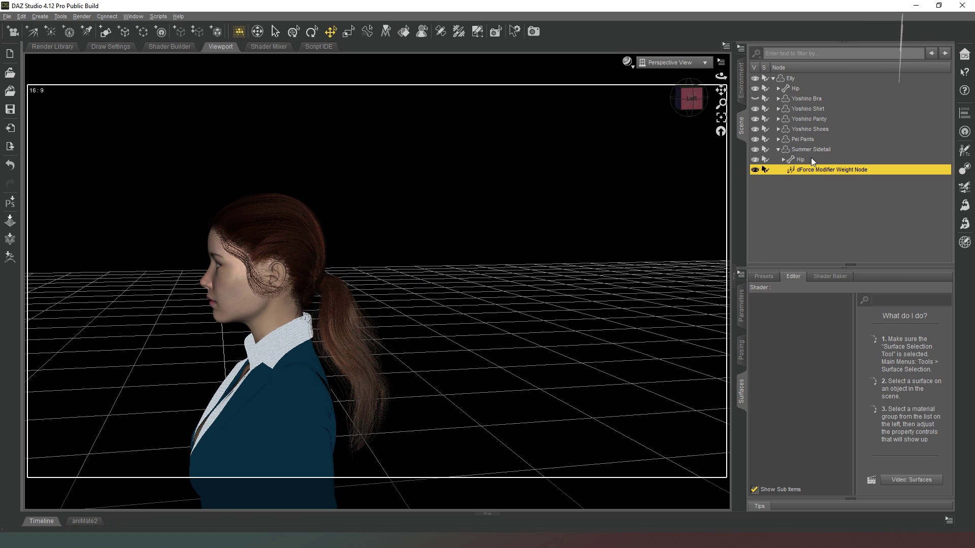
pyautogui.click(827, 149)
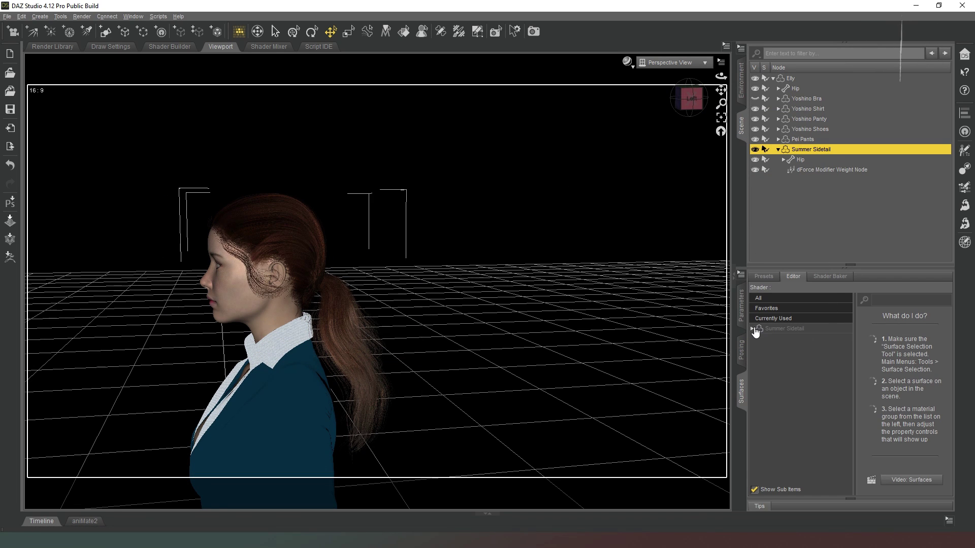
pyautogui.click(753, 329)
pyautogui.scroll(-5, 815, 399)
pyautogui.scroll(-5, 815, 406)
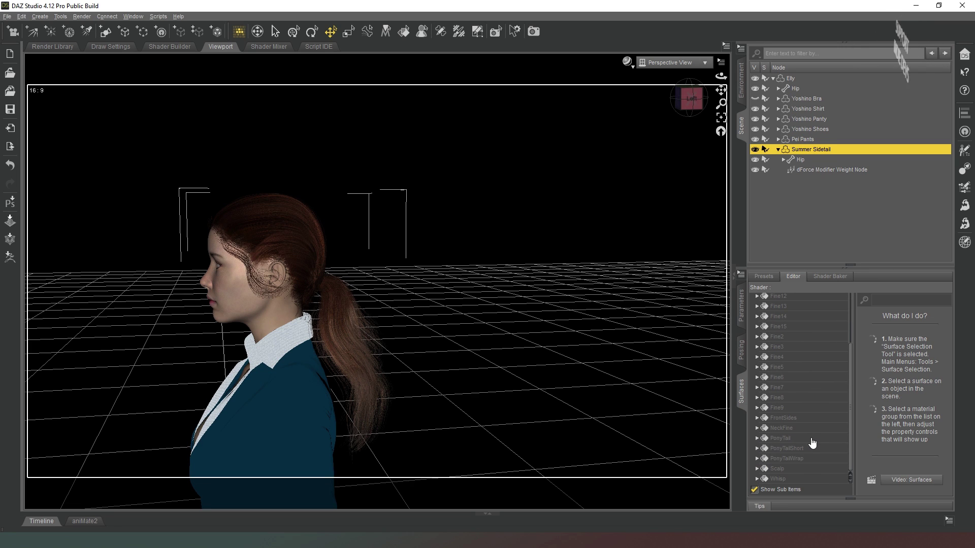
pyautogui.scroll(5, 803, 419)
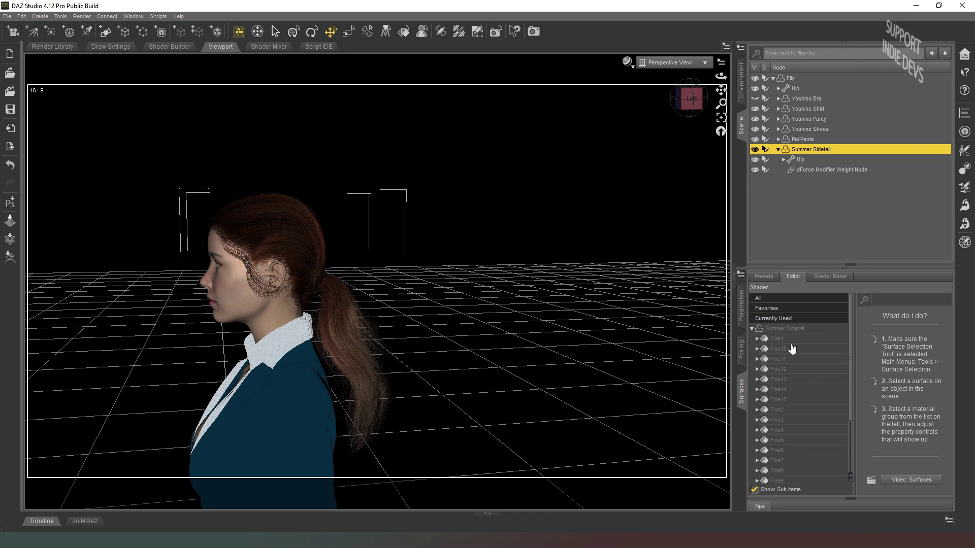
pyautogui.click(789, 340)
pyautogui.click(757, 339)
pyautogui.click(800, 421)
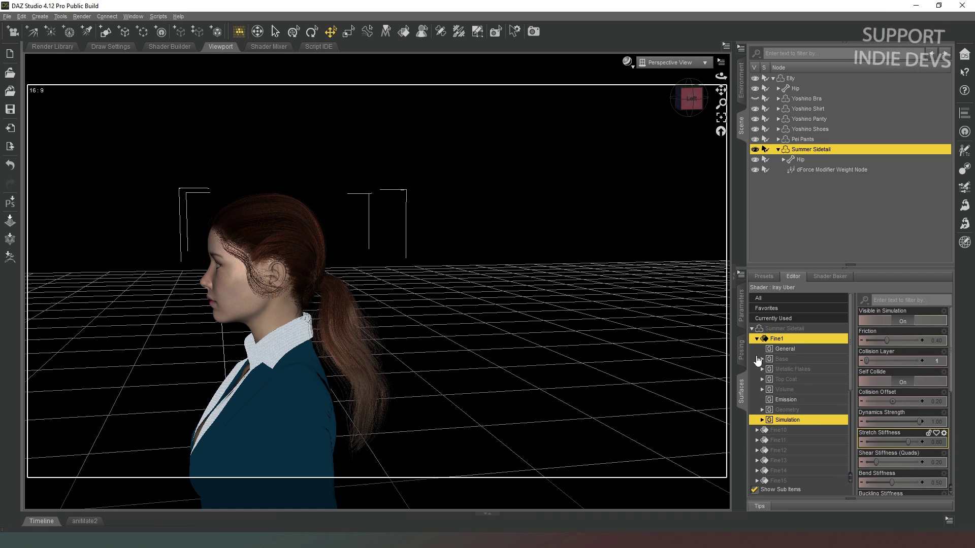
pyautogui.click(757, 339)
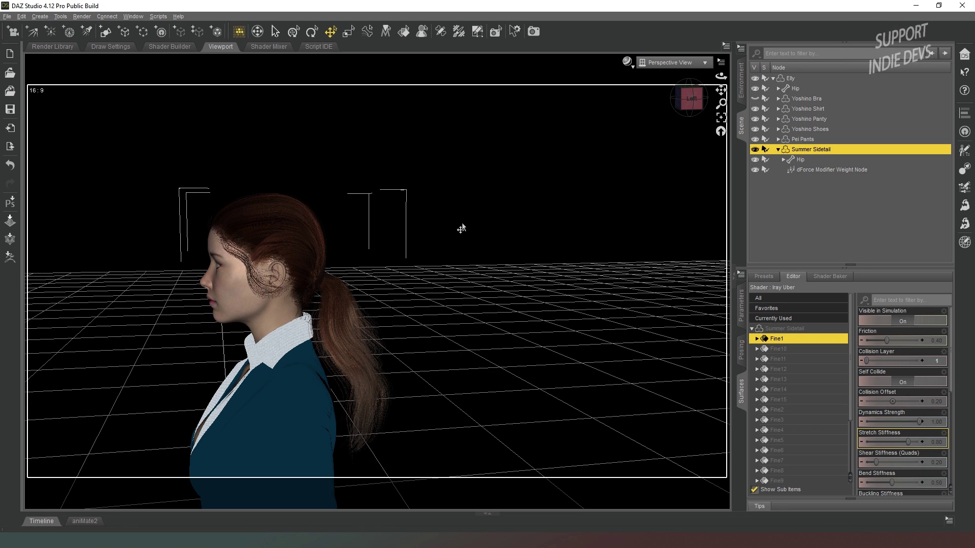
# - Delete the Summer Sidetail hair, including its dForce weight node, from the scene
pyautogui.moveTo(690, 96); pyautogui.dragTo(594, 246)
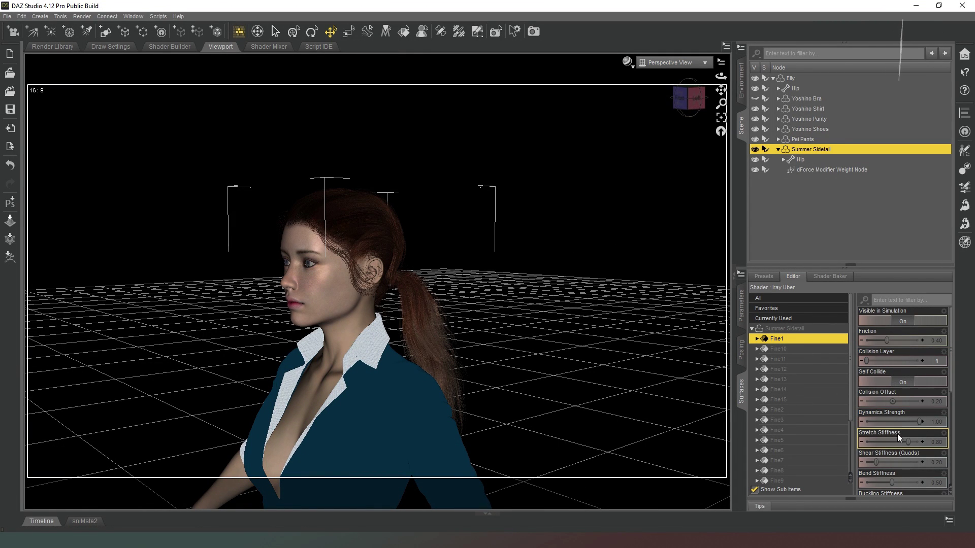
pyautogui.moveTo(688, 97); pyautogui.dragTo(451, 246)
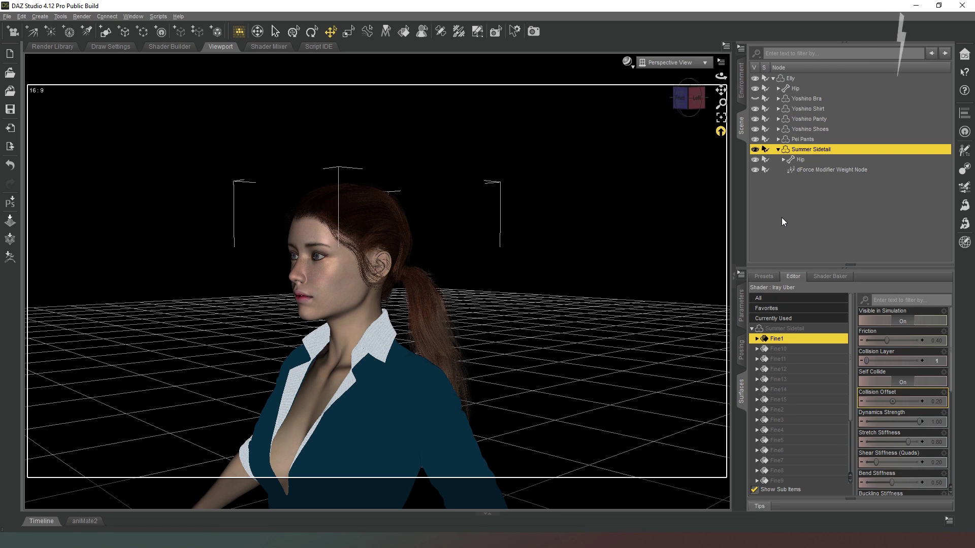
pyautogui.press('Delete')
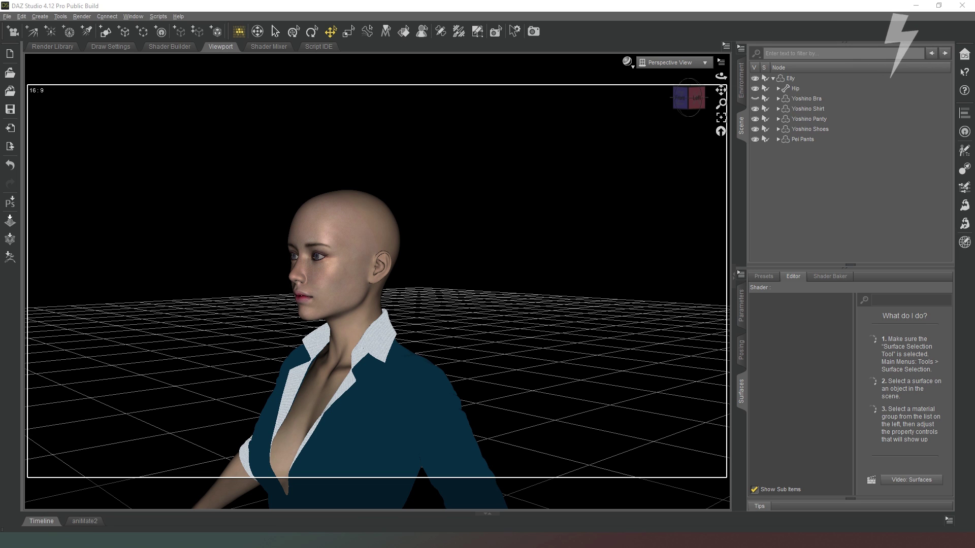
# - Select the Elly figure, load the Messy_Bun hair with its bangs and scalp, and check it from the front and side
pyautogui.click(791, 79)
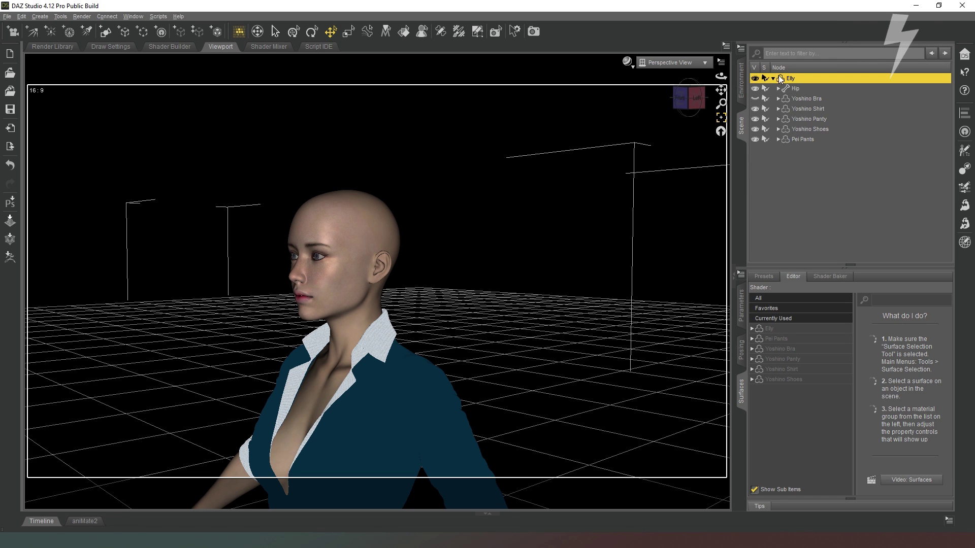
pyautogui.click(774, 78)
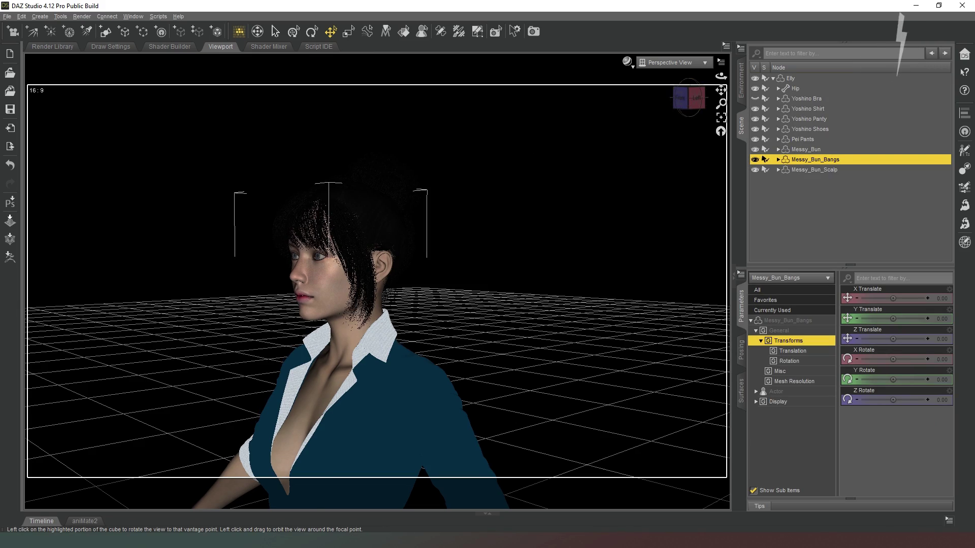
pyautogui.click(688, 100)
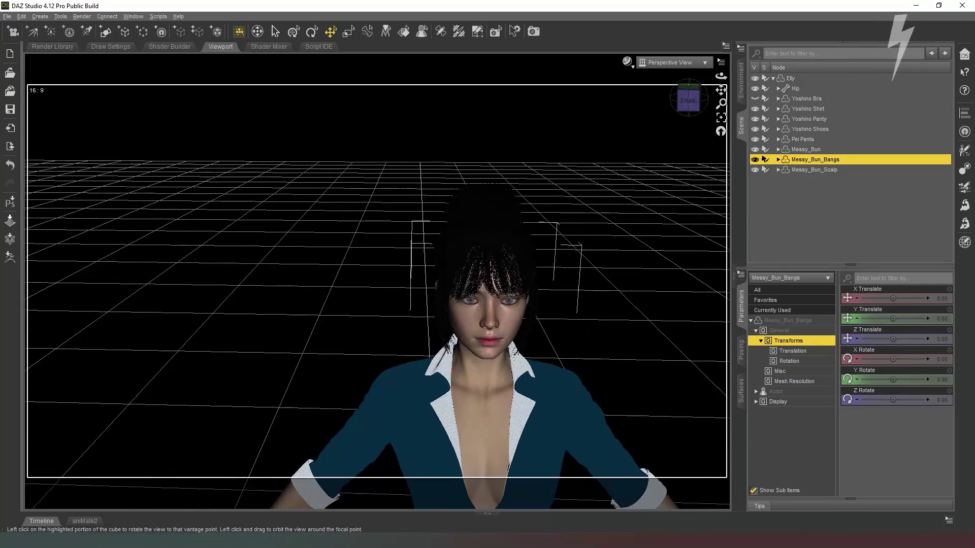
pyautogui.moveTo(687, 100); pyautogui.dragTo(655, 95)
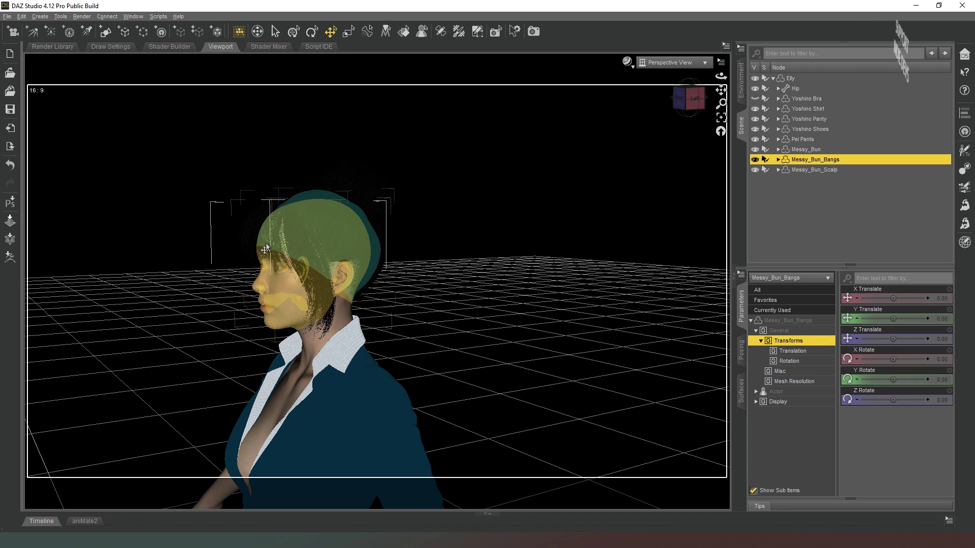
pyautogui.click(248, 245)
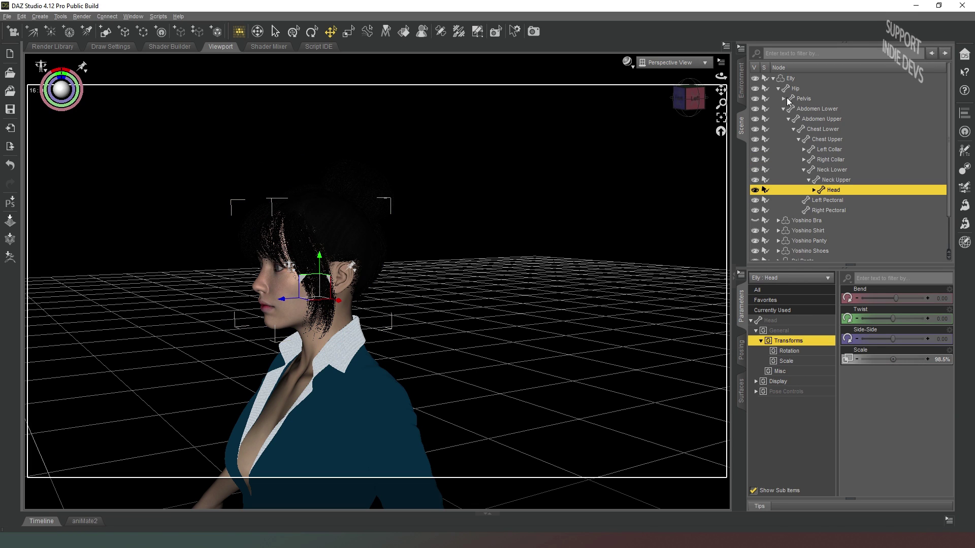
# - Add a dForce Dynamic Surface modifier to the Messy_Bun_Bangs hair
pyautogui.scroll(-1, 828, 200)
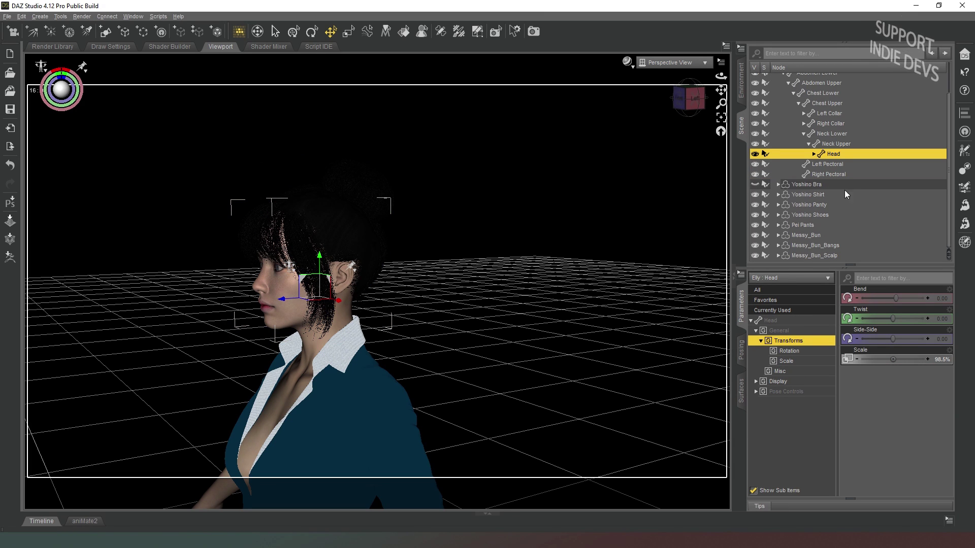
pyautogui.click(816, 247)
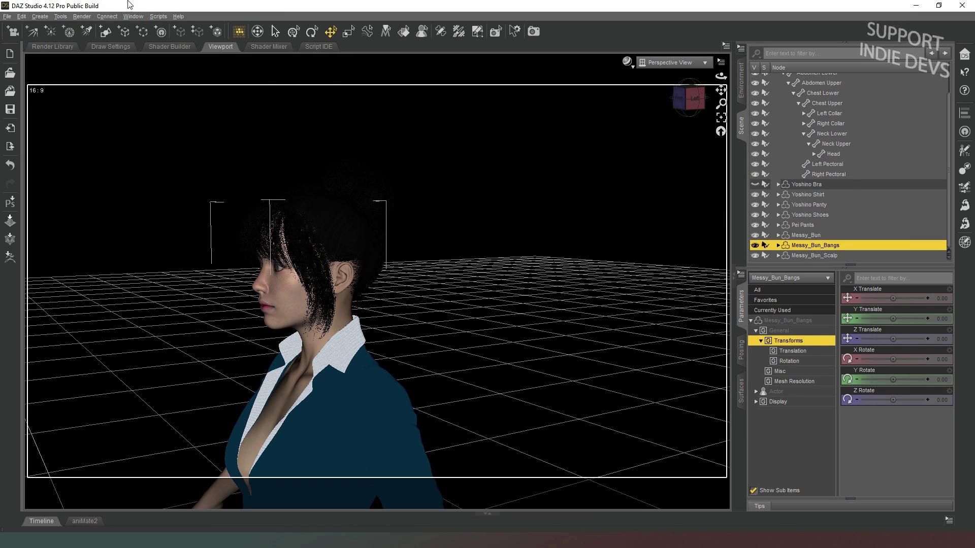
pyautogui.click(40, 17)
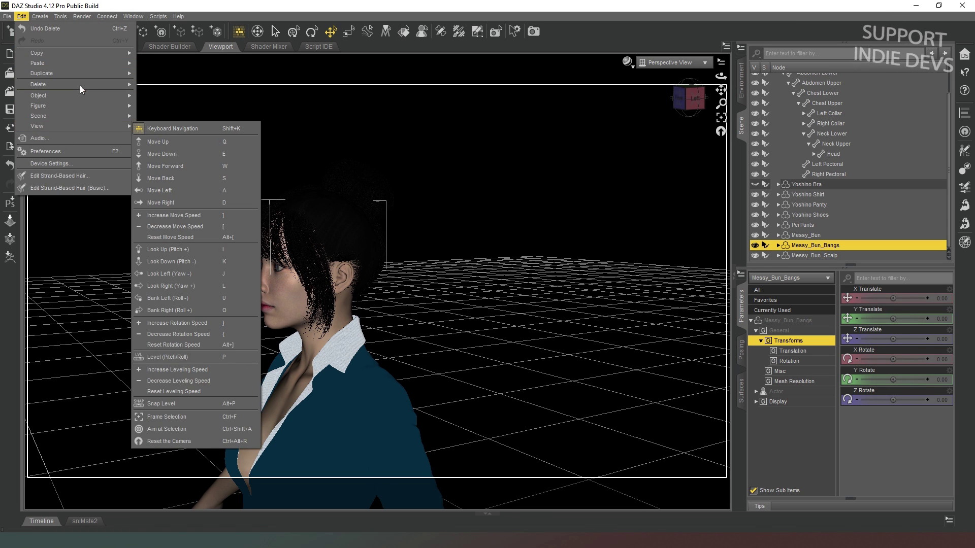
pyautogui.moveTo(82, 94)
pyautogui.moveTo(218, 167)
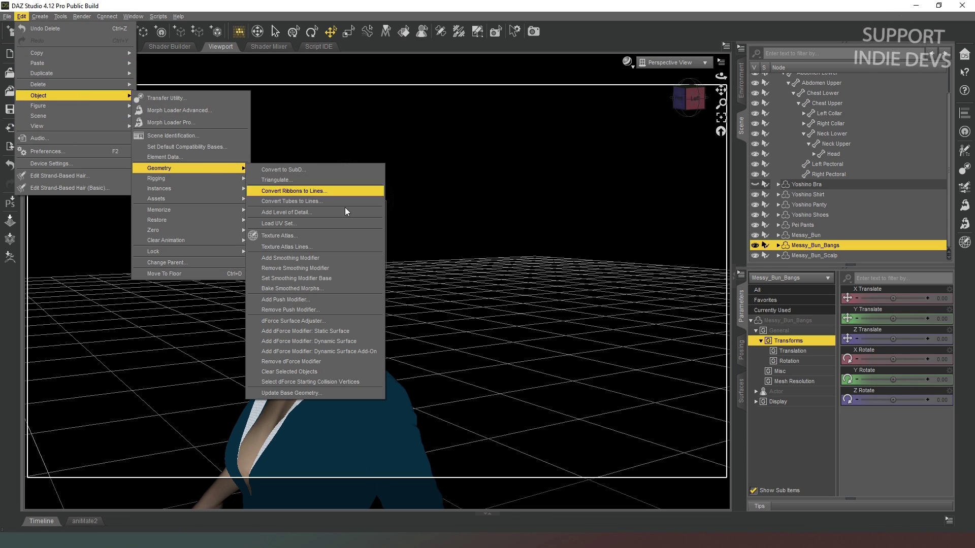
pyautogui.click(355, 342)
pyautogui.press('Return')
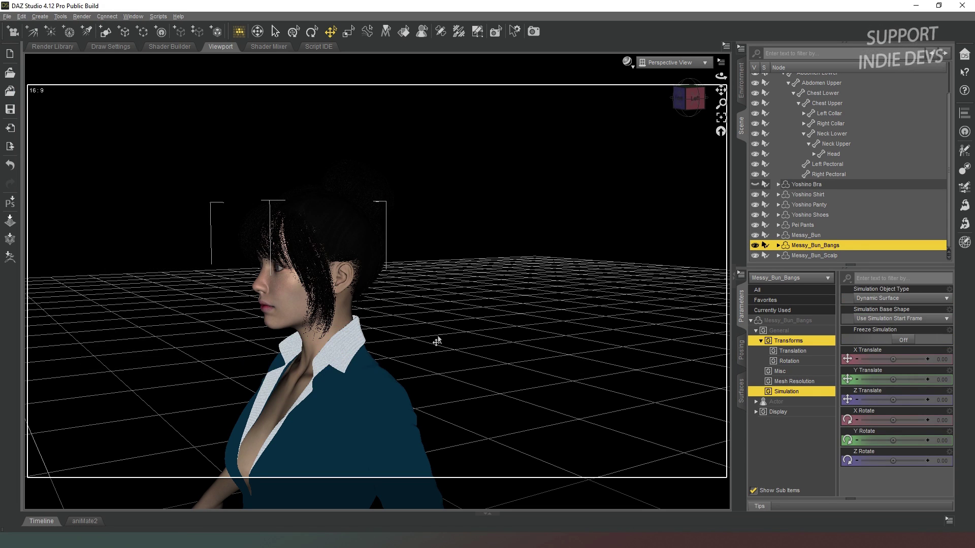
# - Create a dForce Modifier Weight Node for Messy_Bun_Bangs and add the dForce Simulation: Influence Weights map with the Node Weight Map Brush
pyautogui.click(458, 31)
pyautogui.press('Return')
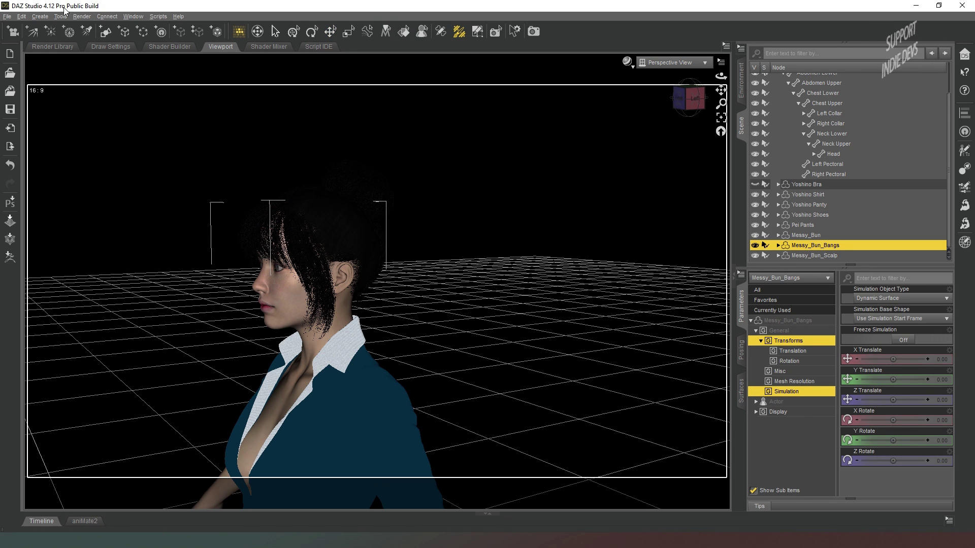
pyautogui.click(40, 16)
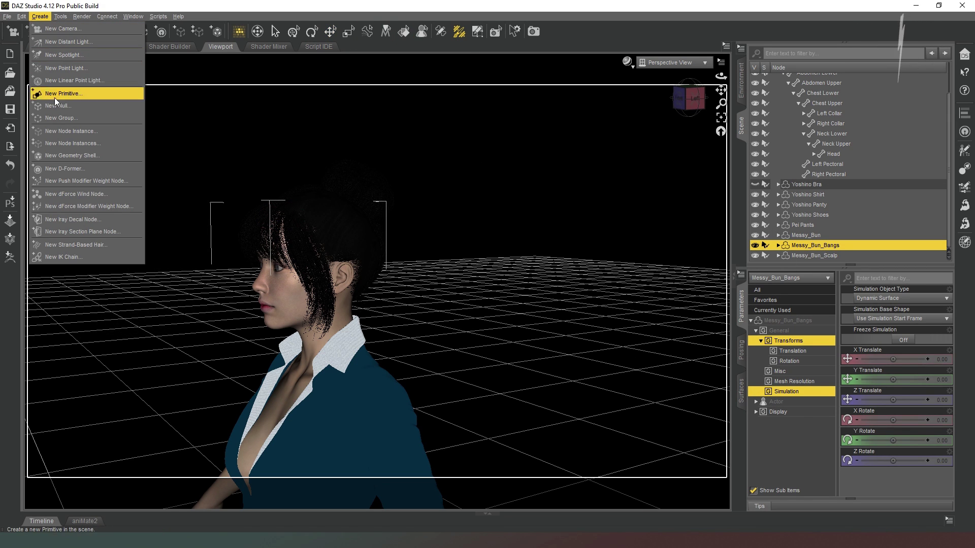
pyautogui.click(105, 205)
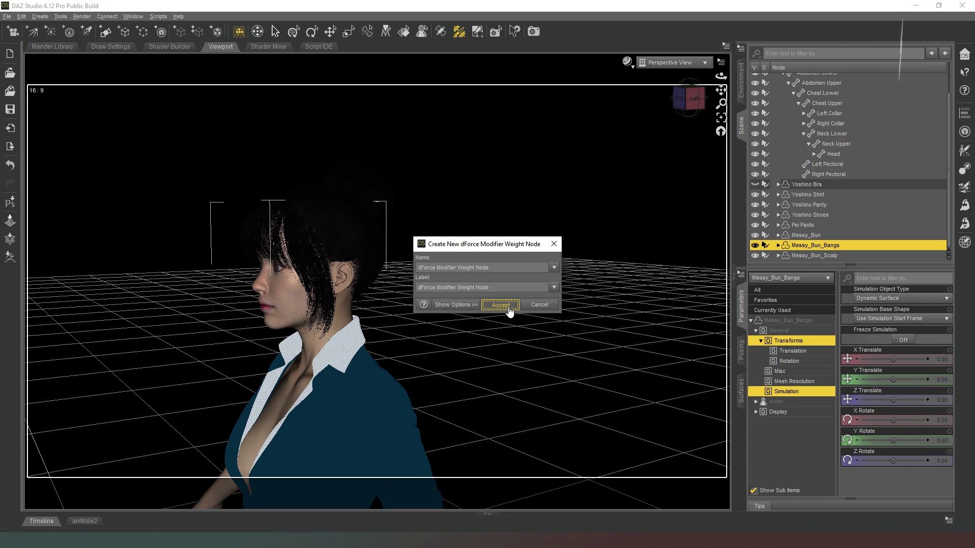
pyautogui.click(509, 311)
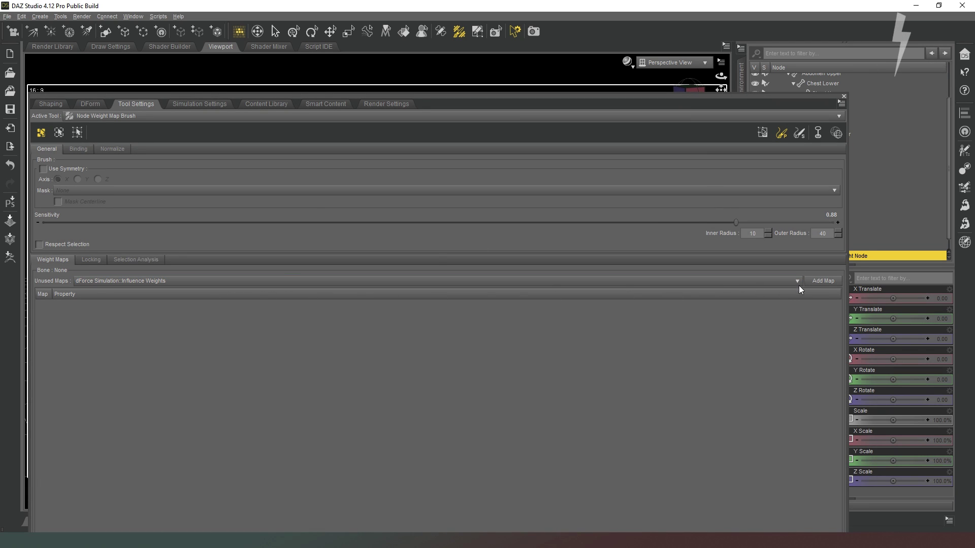
pyautogui.click(813, 282)
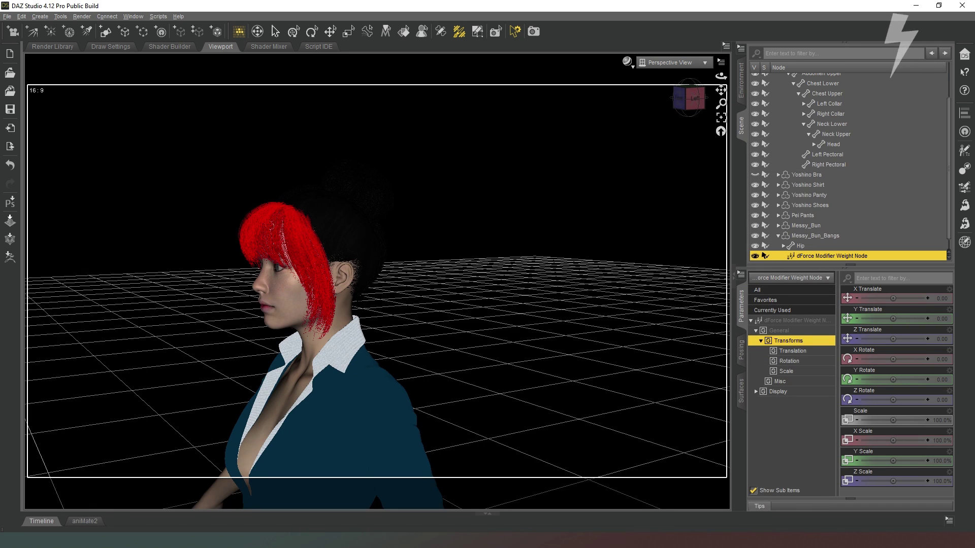
# - Paint the influence weights down along the roots of the bangs across the whole hairline
pyautogui.moveTo(694, 97); pyautogui.dragTo(651, 236)
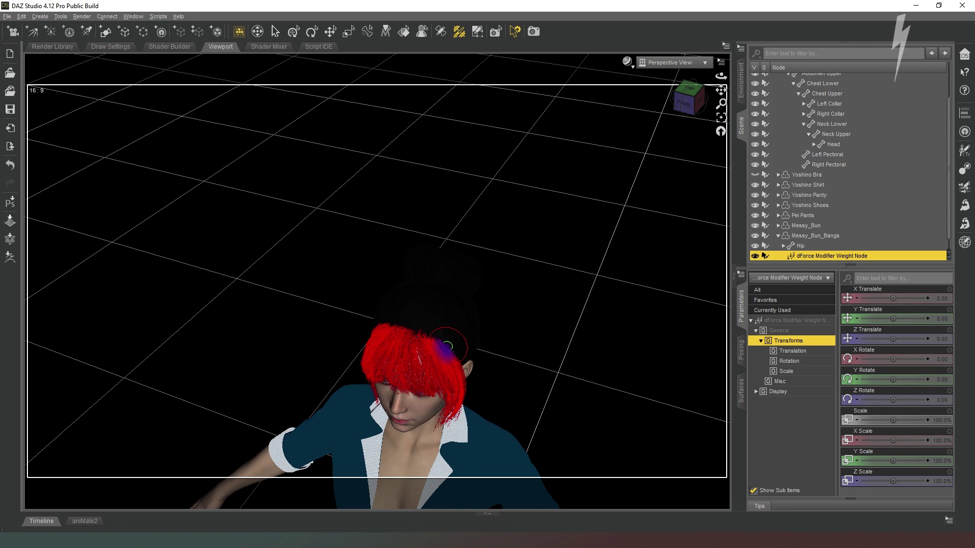
pyautogui.moveTo(447, 345); pyautogui.dragTo(377, 331)
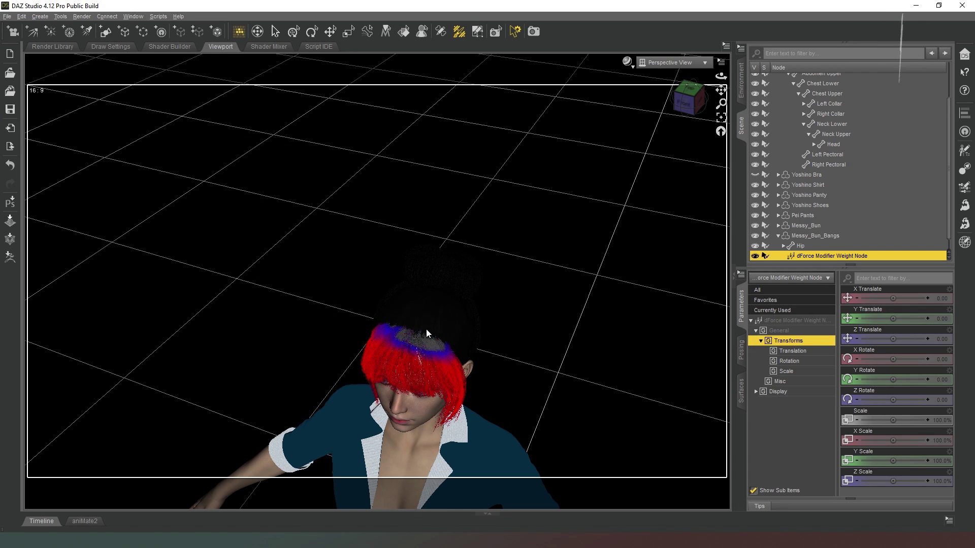
pyautogui.moveTo(408, 335)
pyautogui.mouseDown()
pyautogui.moveTo(401, 317)
pyautogui.moveTo(382, 326)
pyautogui.mouseUp()
pyautogui.click(692, 112)
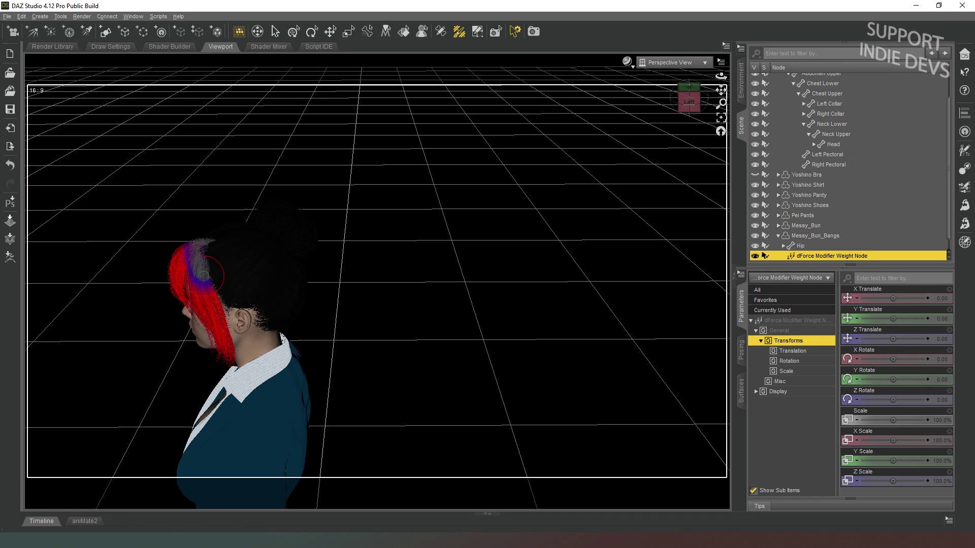
pyautogui.moveTo(691, 109); pyautogui.dragTo(658, 103)
pyautogui.moveTo(720, 93); pyautogui.dragTo(520, 303)
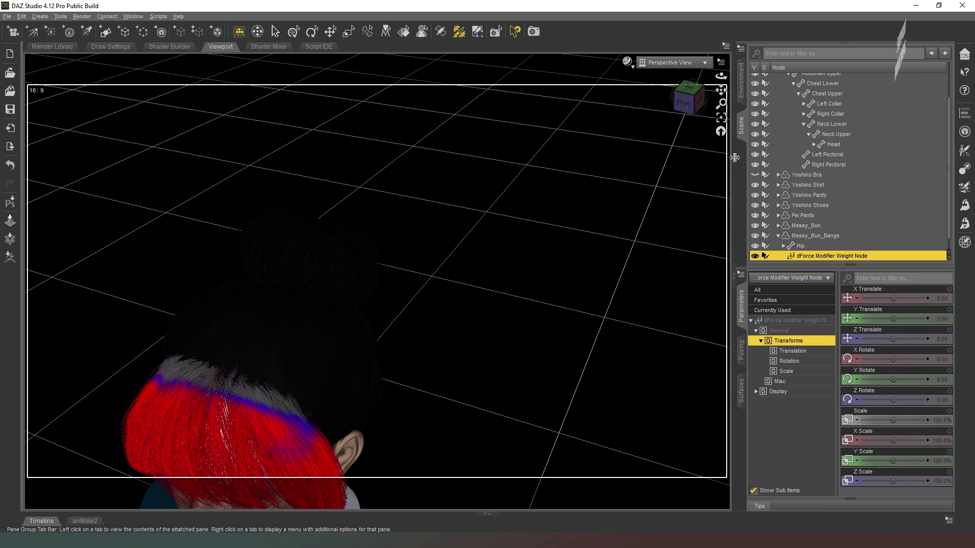
# - Clear the stray low-weight patch from the bangs beside the right temple and inspect the painted roots from both sides
pyautogui.moveTo(692, 113); pyautogui.dragTo(777, 51)
pyautogui.moveTo(720, 90); pyautogui.dragTo(707, 161)
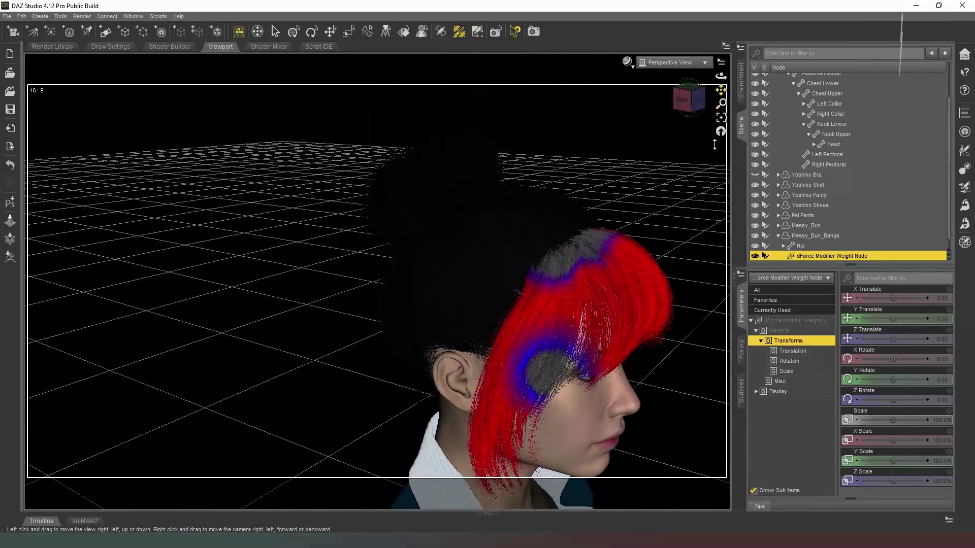
pyautogui.moveTo(552, 361)
pyautogui.mouseDown()
pyautogui.moveTo(528, 384)
pyautogui.moveTo(569, 344)
pyautogui.moveTo(564, 376)
pyautogui.moveTo(589, 374)
pyautogui.moveTo(579, 387)
pyautogui.moveTo(520, 400)
pyautogui.moveTo(539, 343)
pyautogui.moveTo(523, 349)
pyautogui.moveTo(513, 365)
pyautogui.moveTo(561, 389)
pyautogui.moveTo(593, 372)
pyautogui.moveTo(551, 386)
pyautogui.mouseUp()
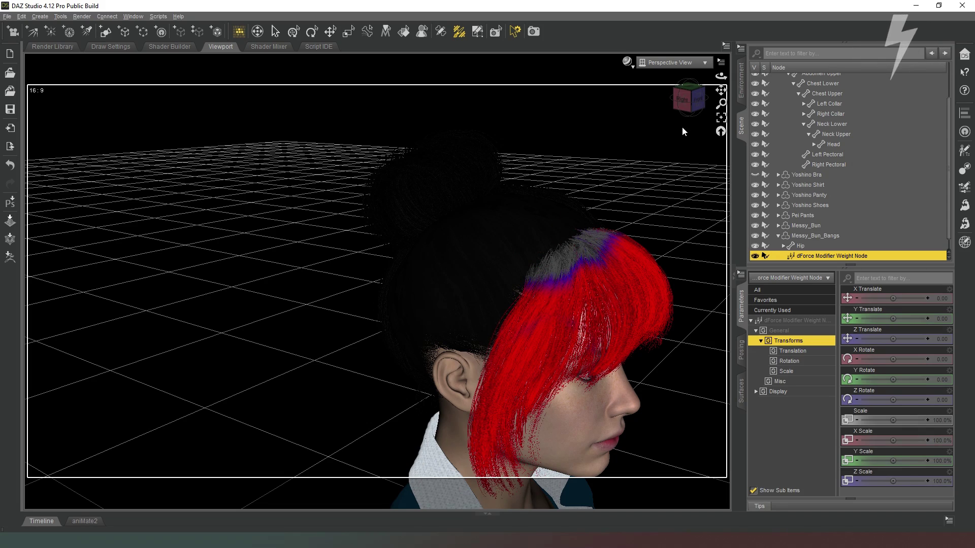
pyautogui.moveTo(689, 99); pyautogui.dragTo(599, 89)
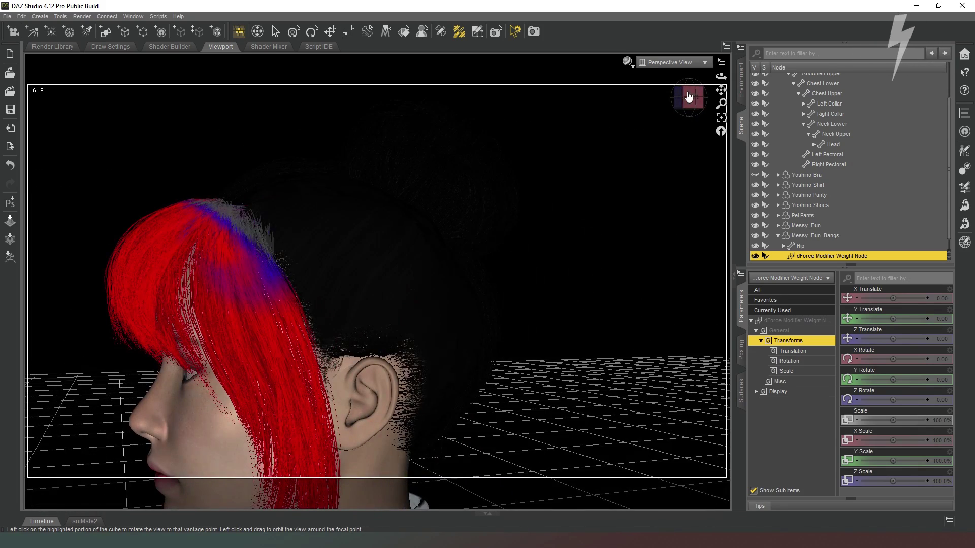
pyautogui.moveTo(689, 97); pyautogui.dragTo(483, 238)
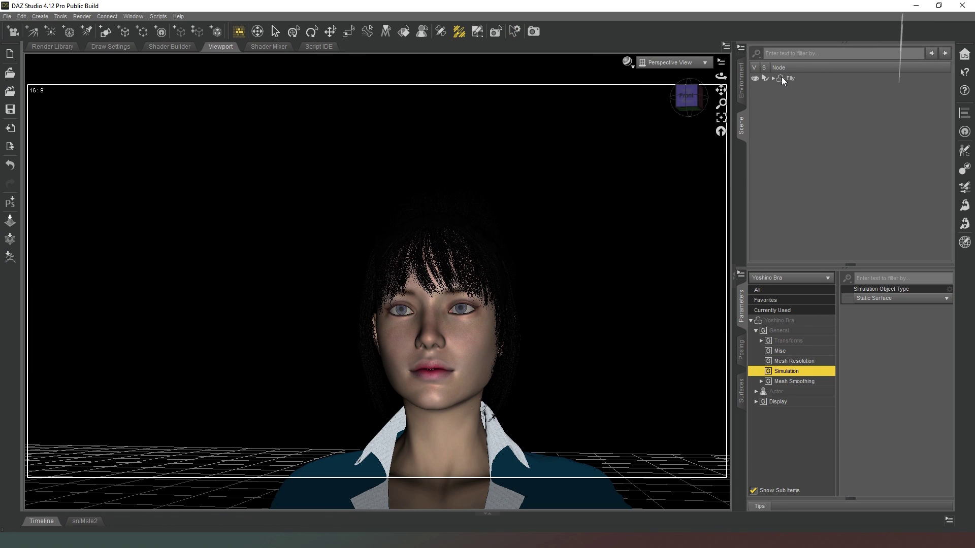
# - Delete Messy_Bun, Messy_Bun_Bangs with its dForce weight node, and Messy_Bun_Scalp from the scene
pyautogui.click(773, 78)
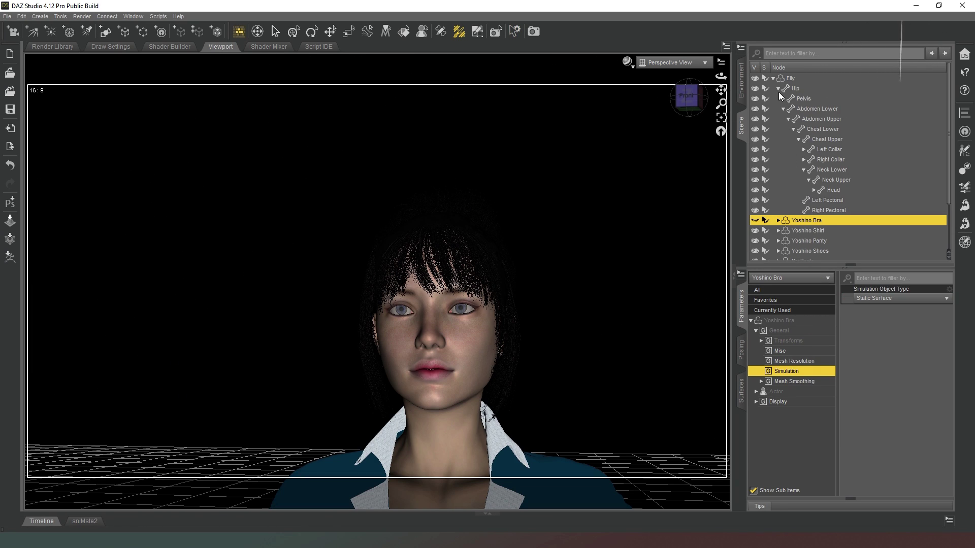
pyautogui.click(777, 90)
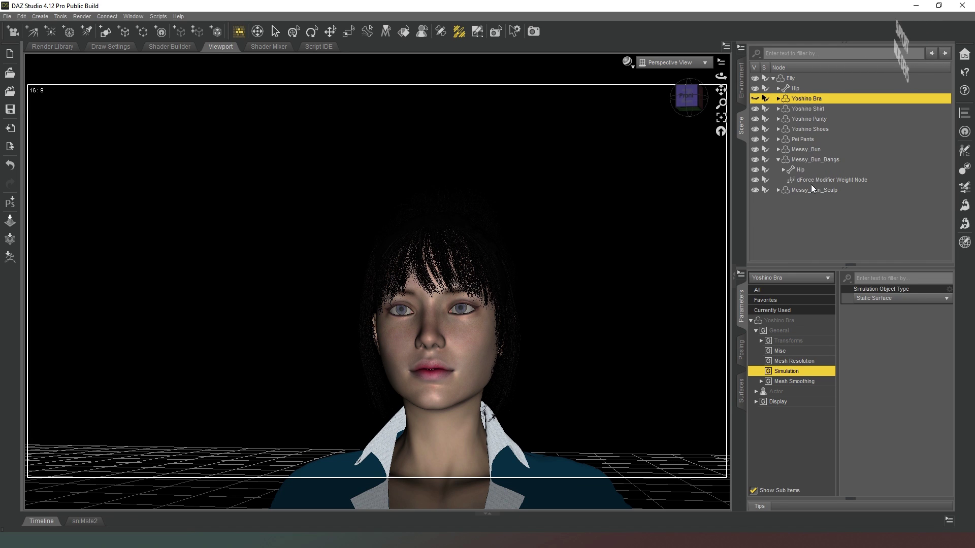
pyautogui.click(813, 149)
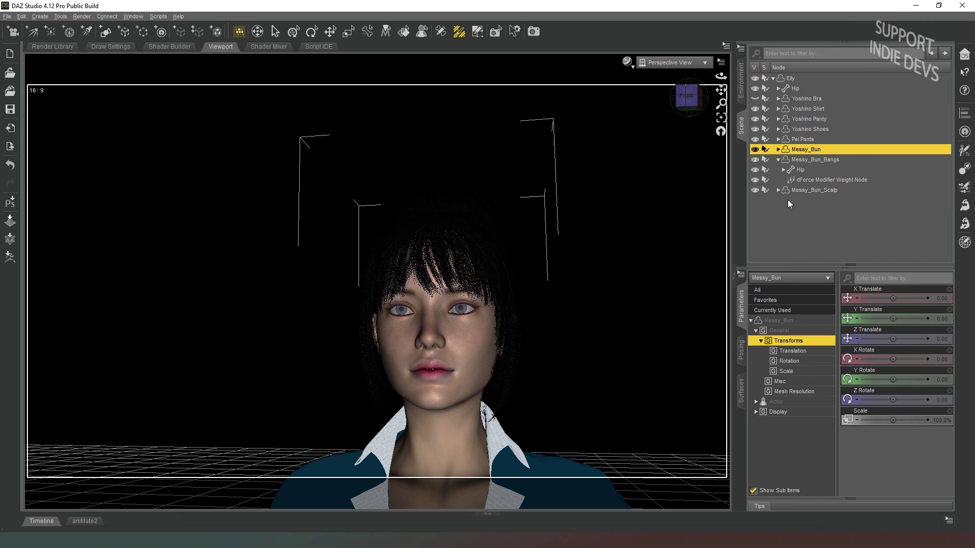
pyautogui.keyDown('shift'); pyautogui.click(802, 184); pyautogui.keyUp('shift')
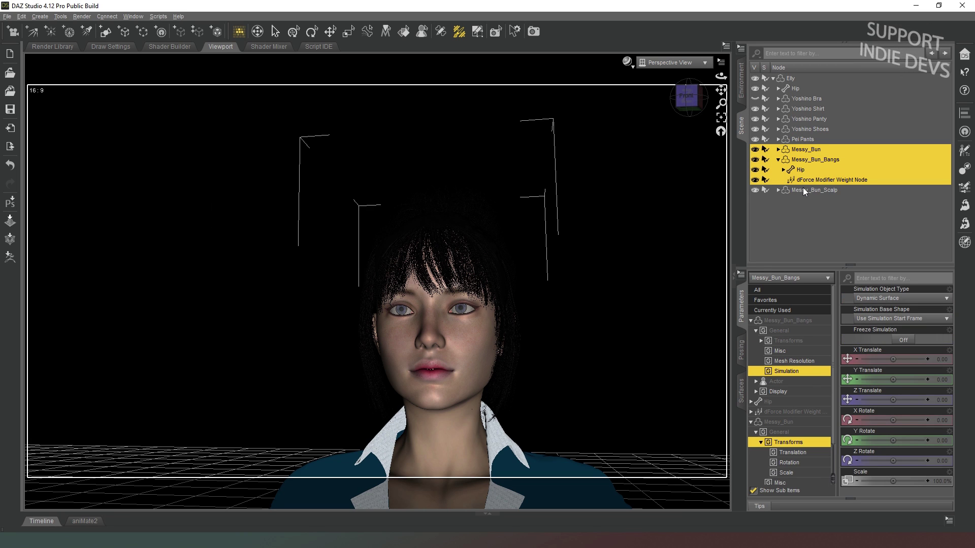
pyautogui.keyDown('shift'); pyautogui.click(803, 189); pyautogui.keyUp('shift')
pyautogui.press('Delete')
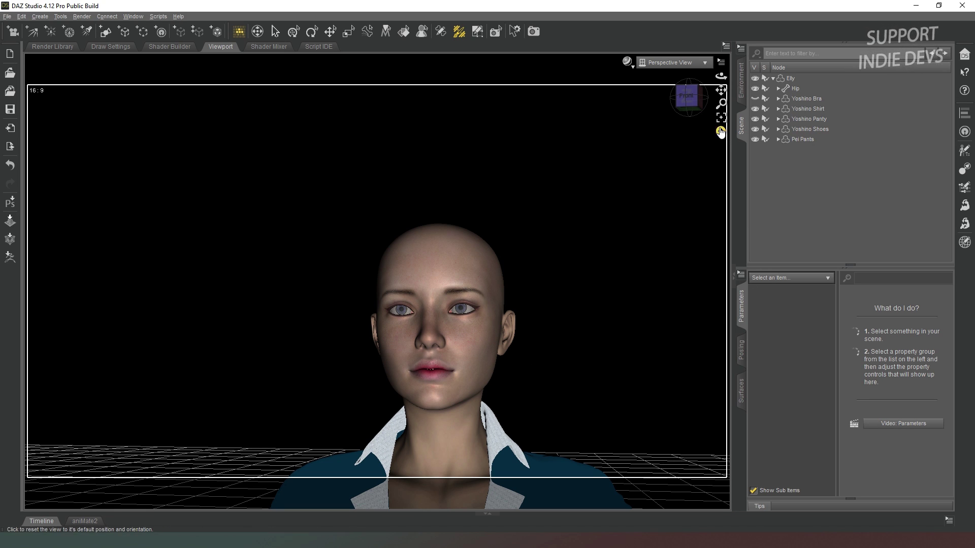
pyautogui.moveTo(687, 99); pyautogui.dragTo(496, 270)
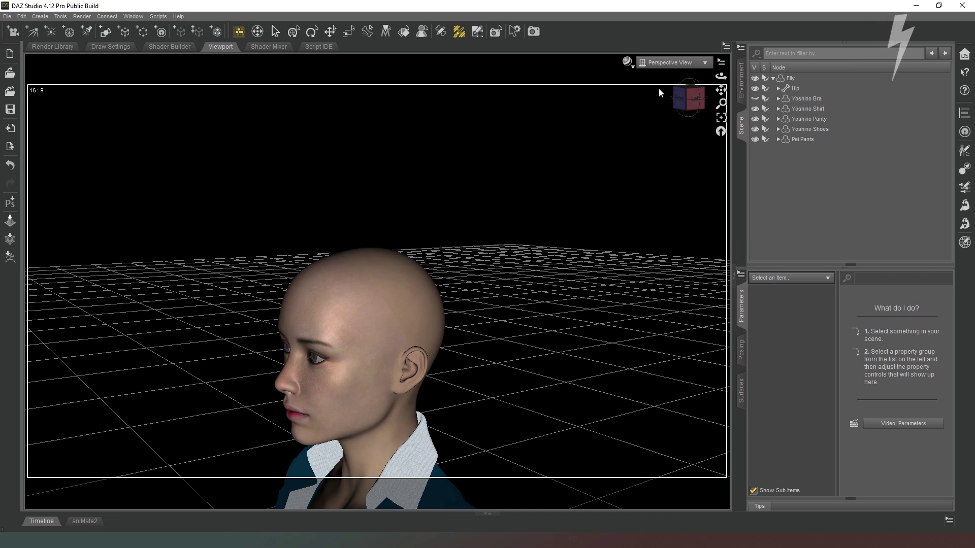
pyautogui.moveTo(688, 95); pyautogui.dragTo(649, 97)
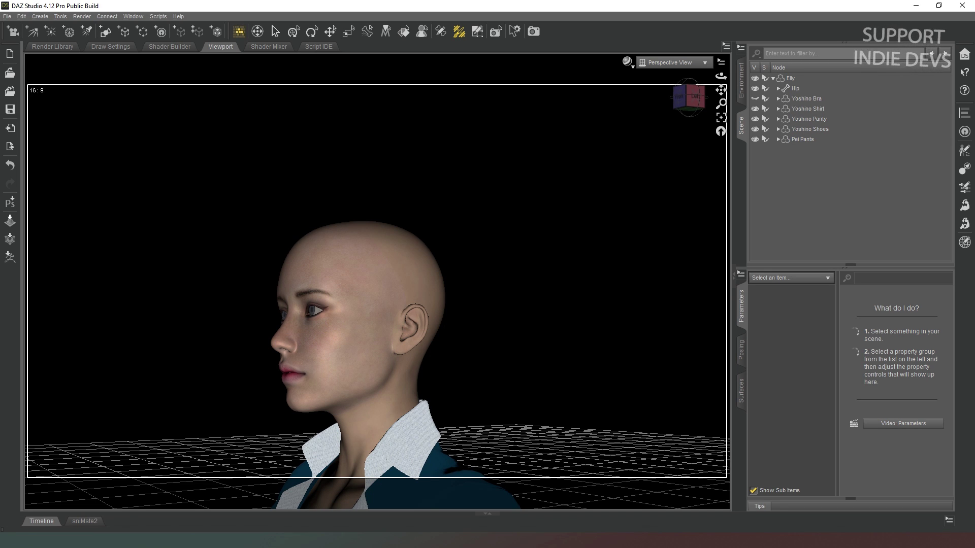
pyautogui.moveTo(688, 97)
pyautogui.mouseDown()
pyautogui.moveTo(688, 122)
pyautogui.moveTo(689, 80)
pyautogui.mouseUp()
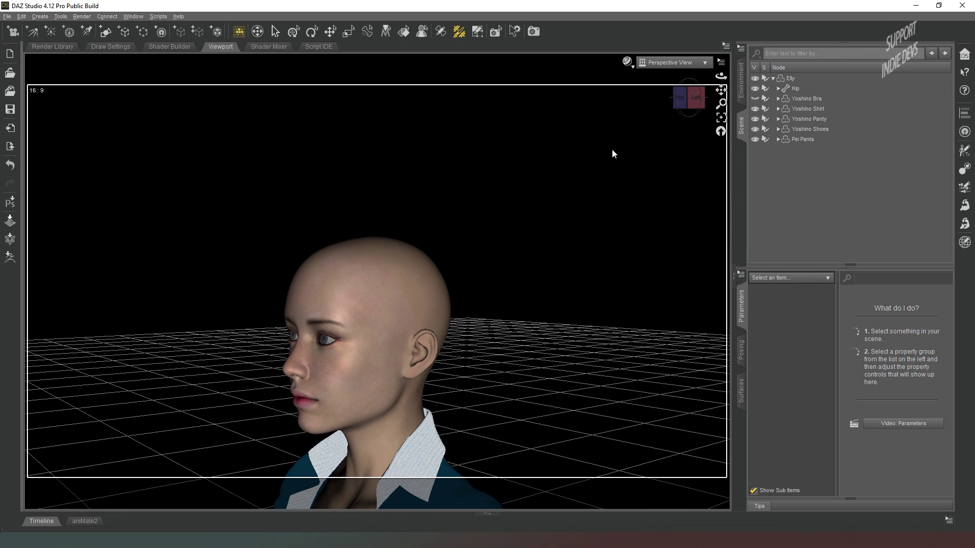